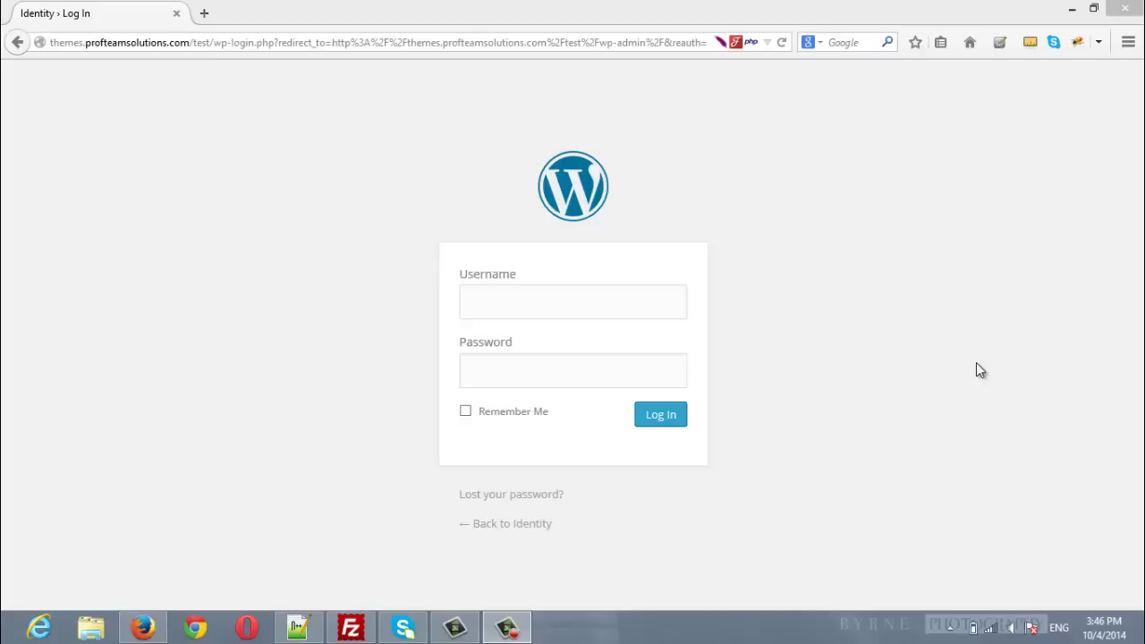
Step: Log in to the WordPress admin as admin with the account password, declining to save it
left_click(564, 302)
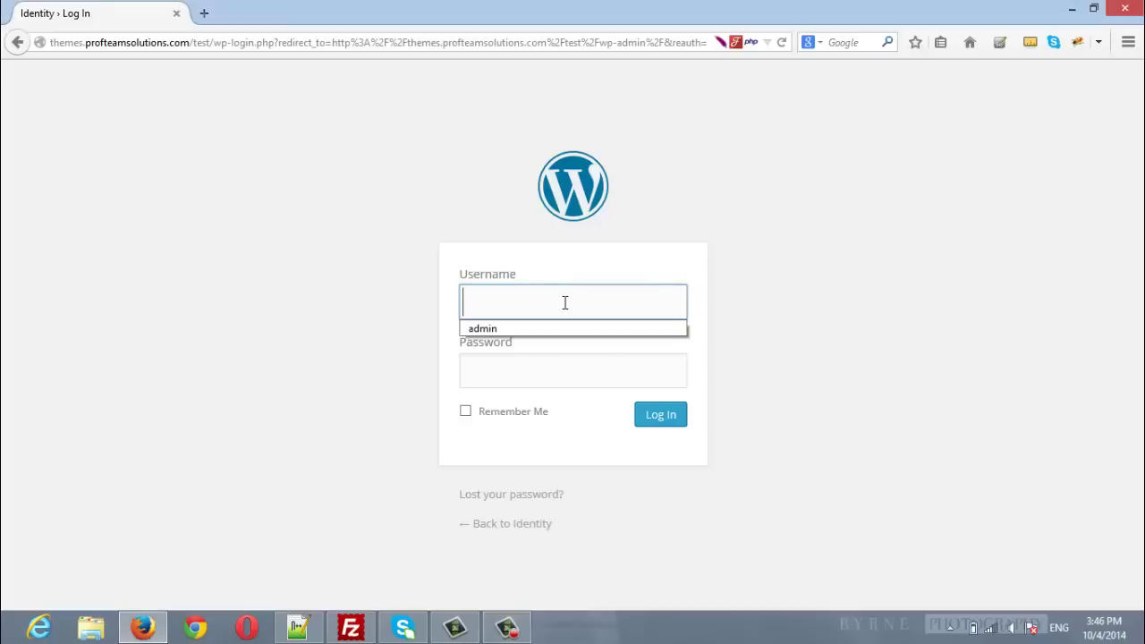
type("admin")
key("Tab")
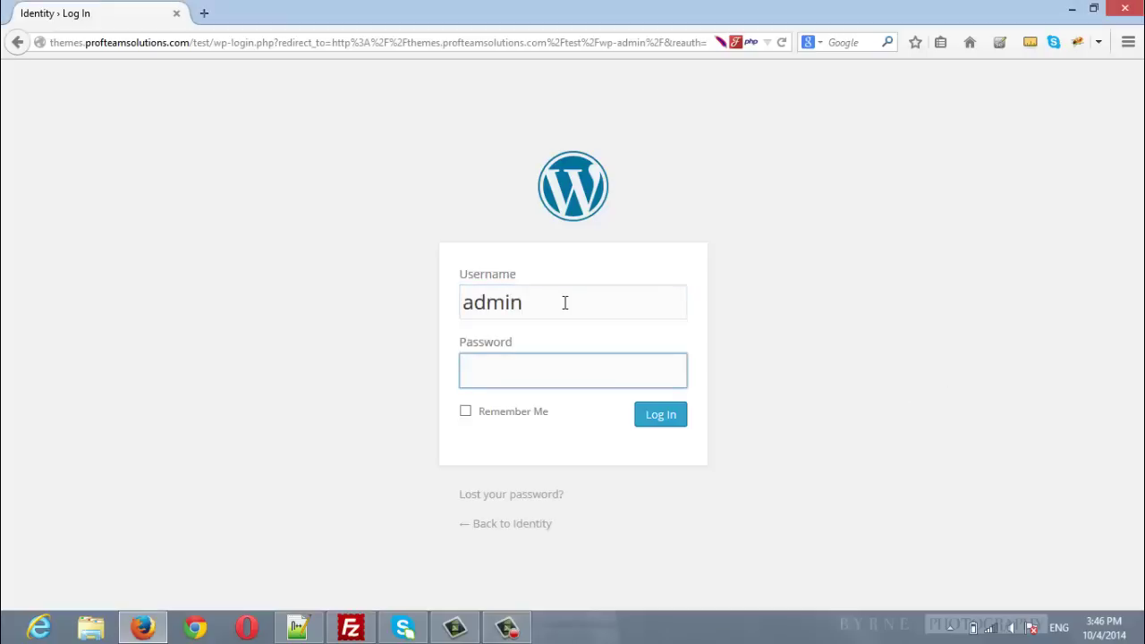
type("adm")
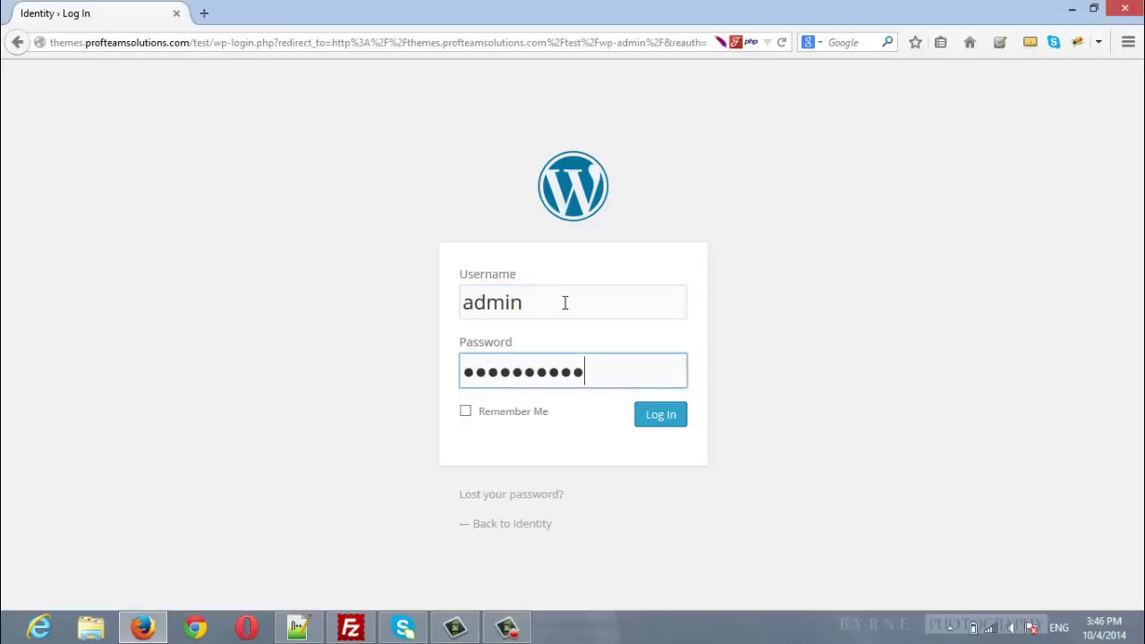
key("Return")
left_click(358, 73)
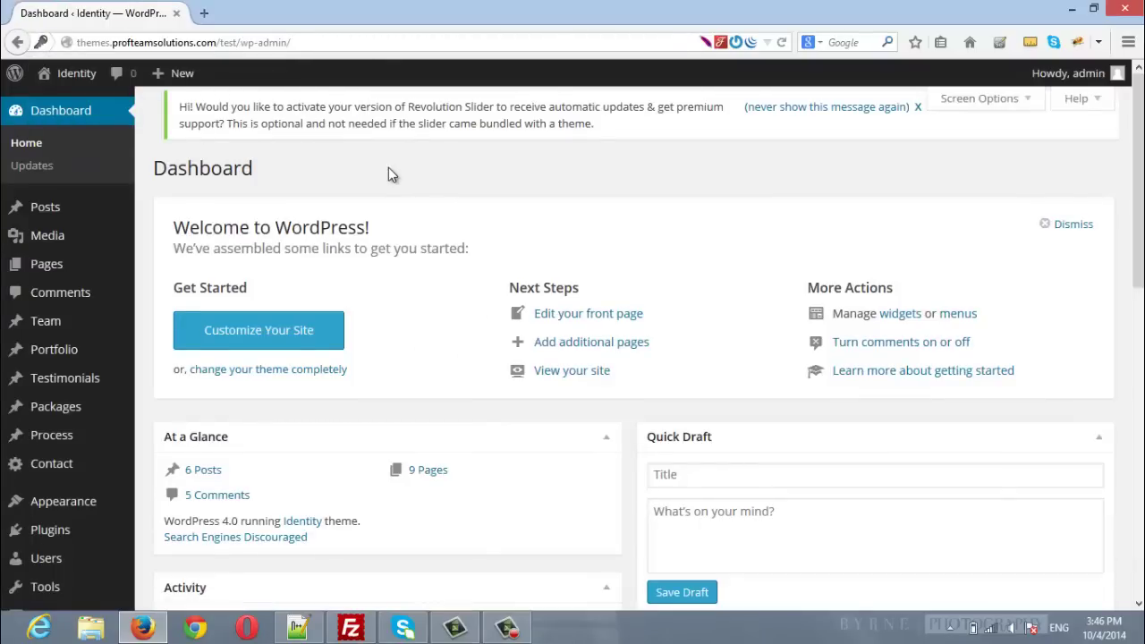
Step: Show the All Pages list and scroll through the nine published pages
left_click(49, 267)
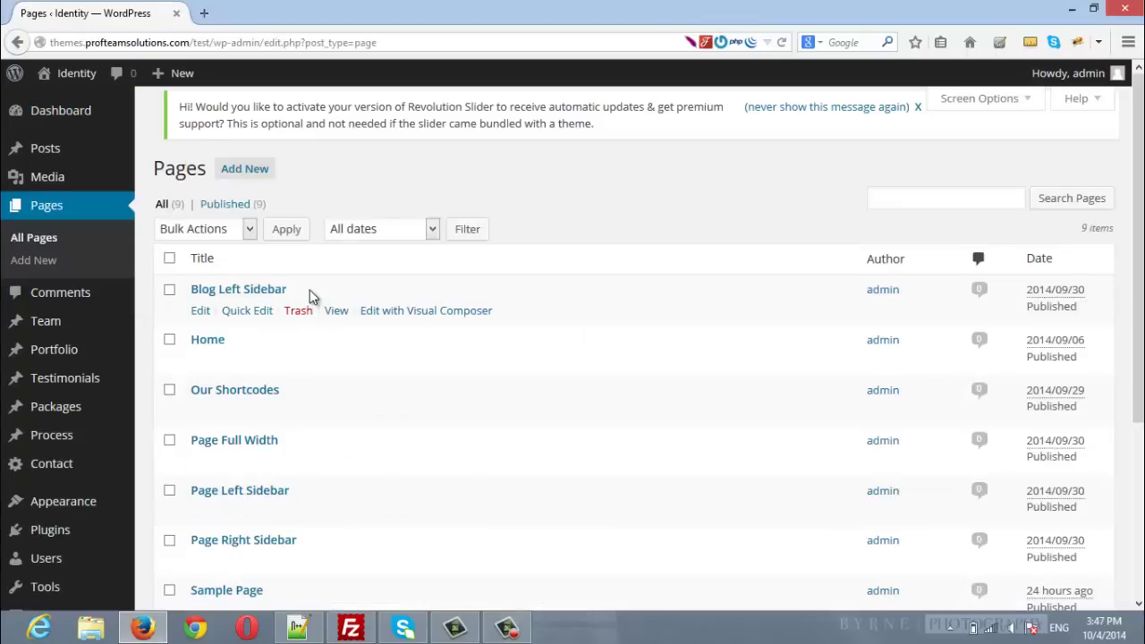
scroll(310, 293, "down", 1)
scroll(312, 296, "down", 3)
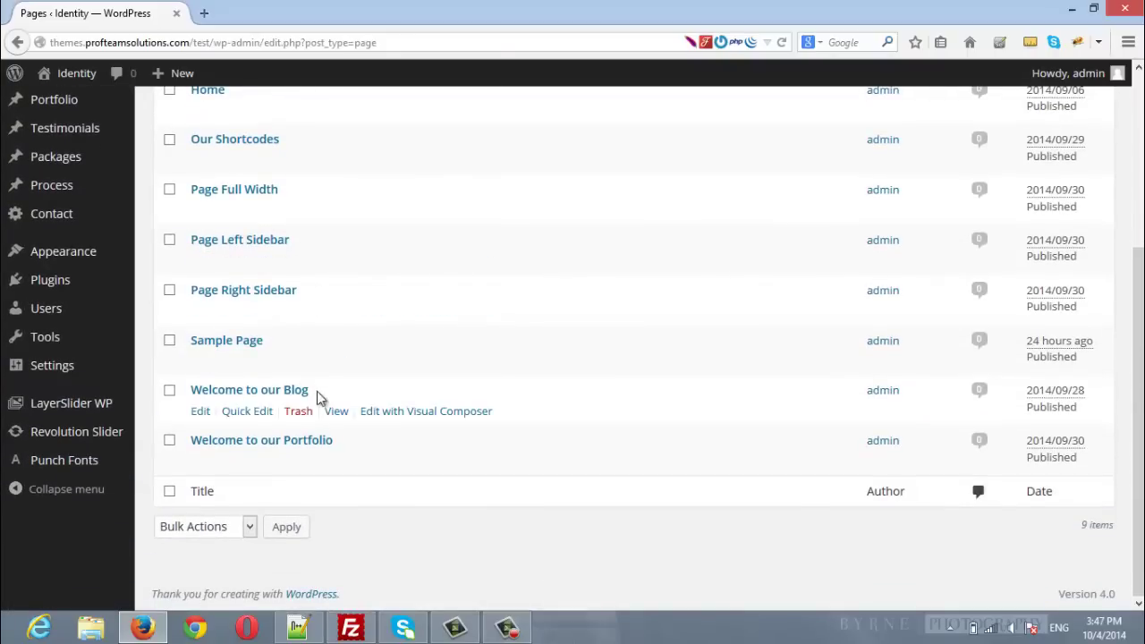
scroll(320, 355, "up", 4)
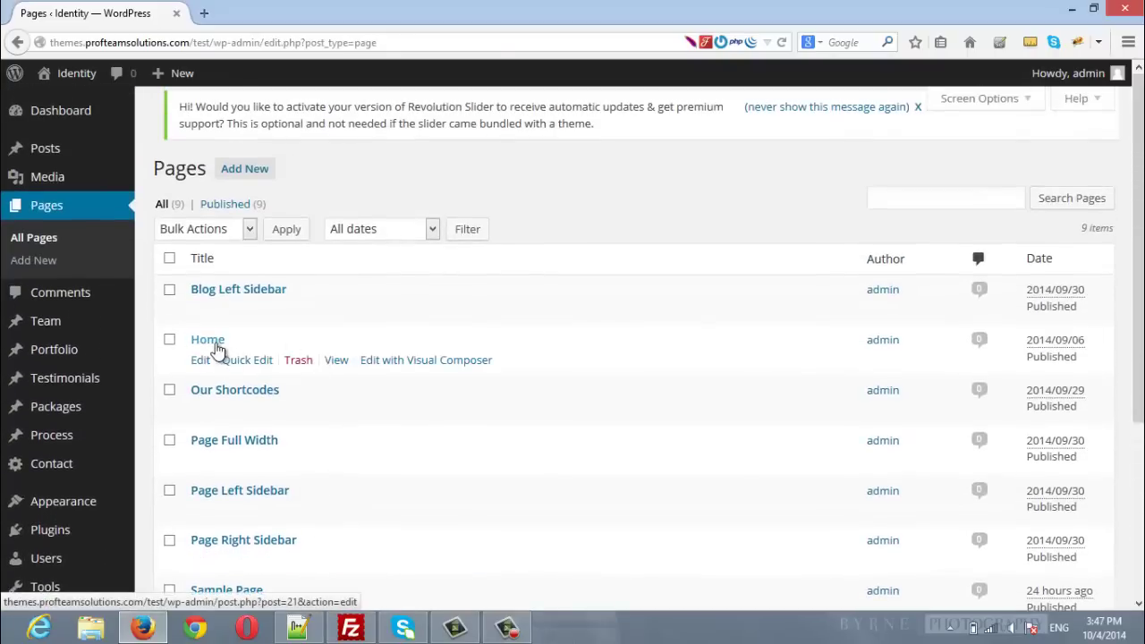
Step: Open the Home page in the editor and review its Visual Composer Identity blocks
left_click(207, 341)
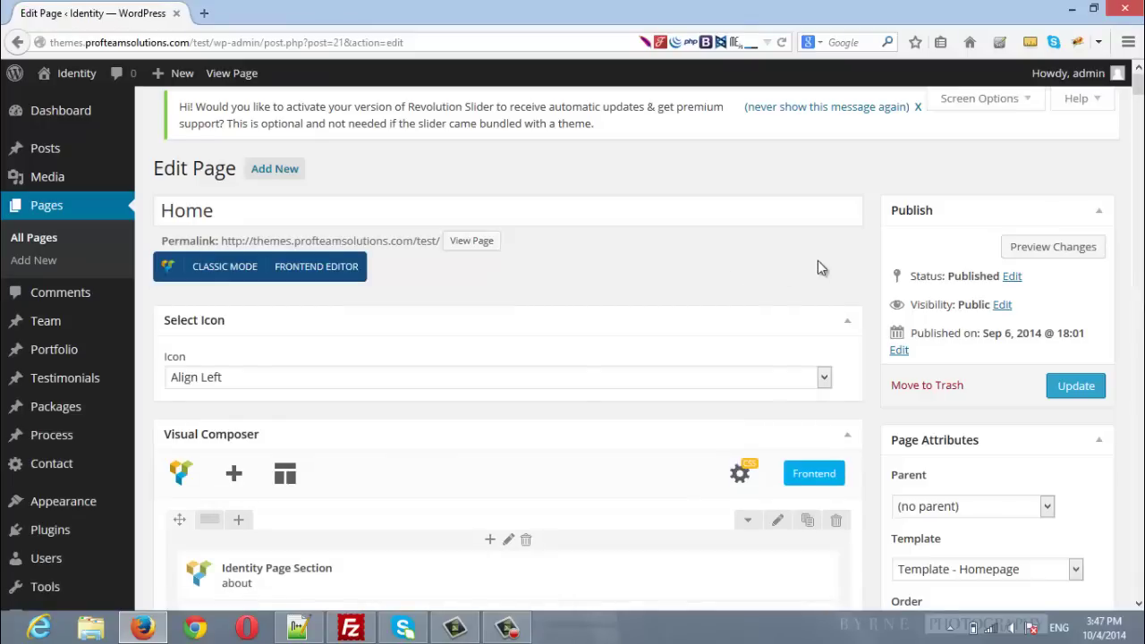
scroll(875, 260, "down", 5)
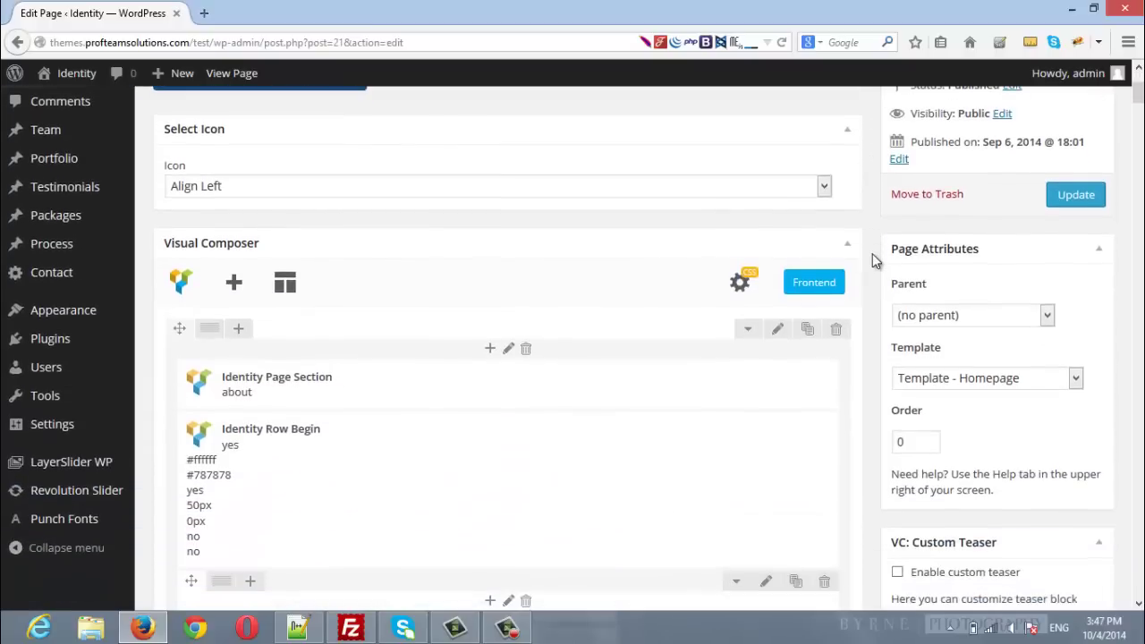
scroll(872, 253, "down", 5)
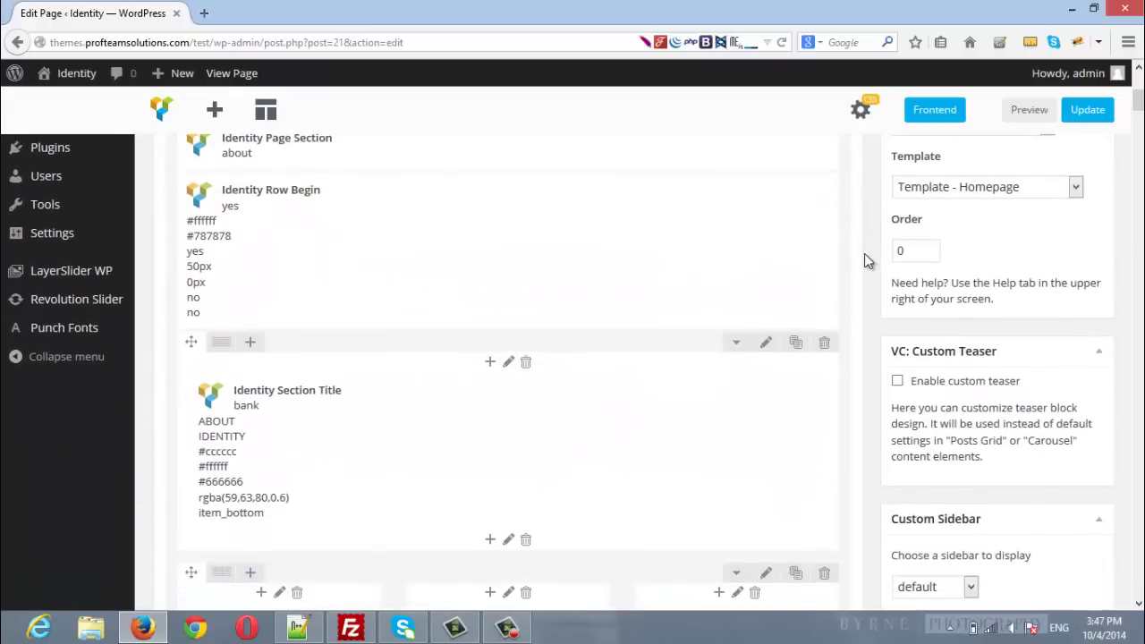
scroll(864, 254, "up", 1)
scroll(864, 253, "up", 2)
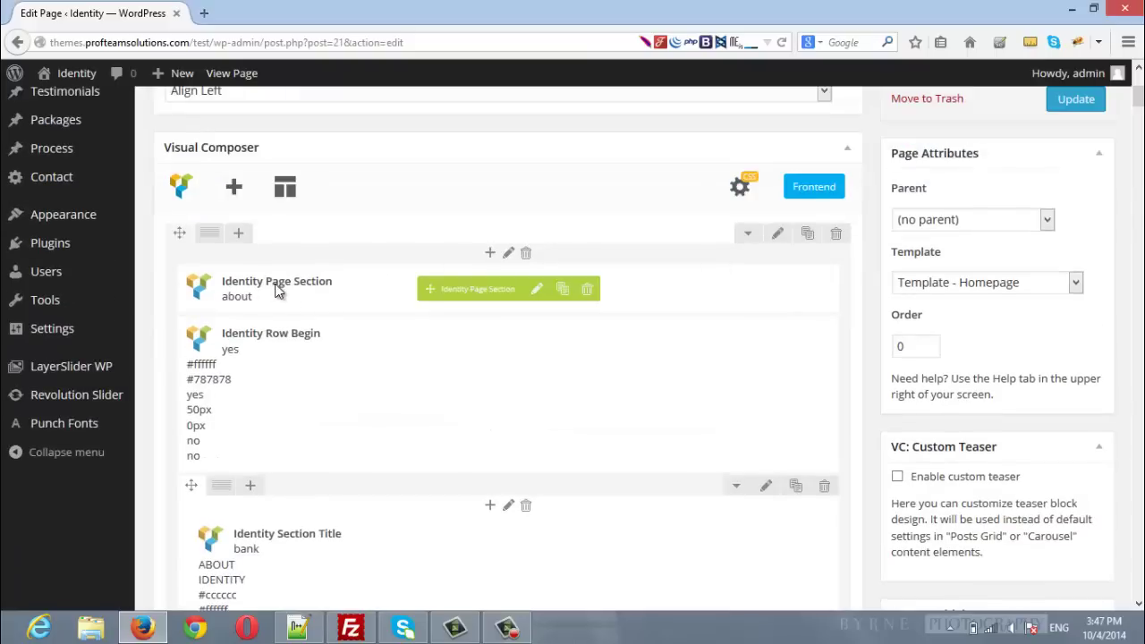
left_click(191, 39)
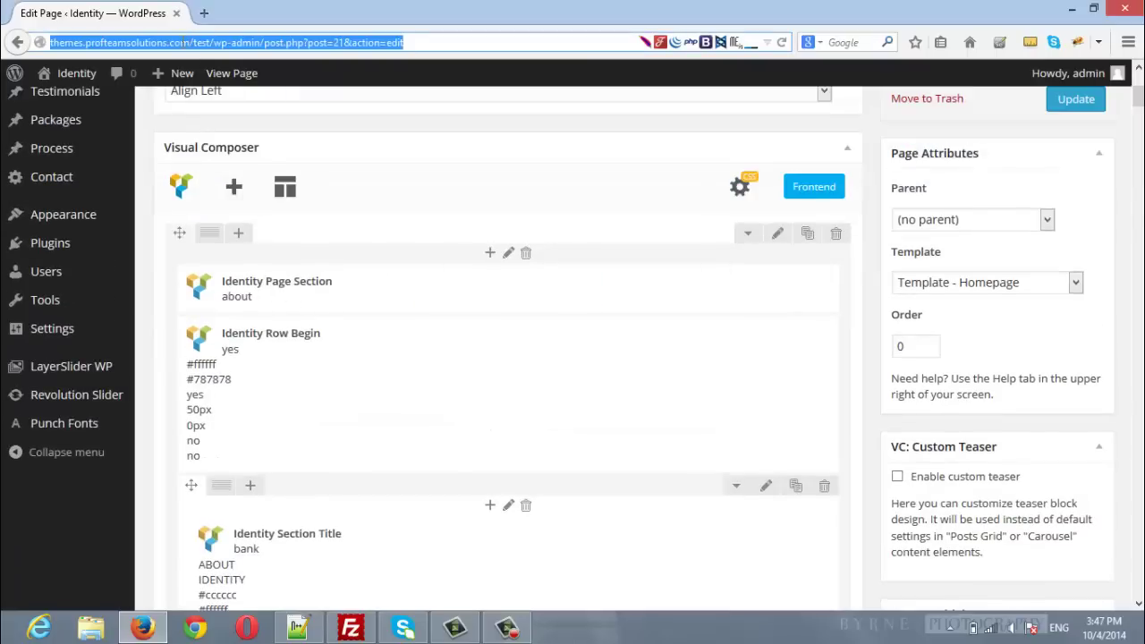
Step: Load the live site's homepage in a new tab using the site root URL
key("ctrl+c")
key("ctrl+t")
key("ctrl+v")
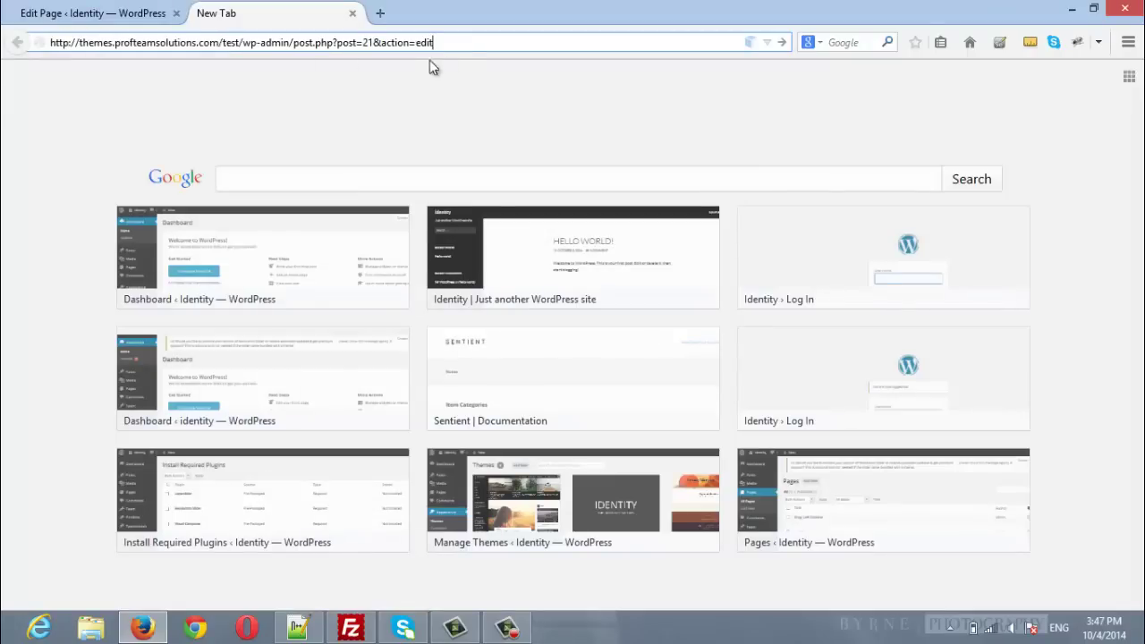
left_click_drag(452, 42, 244, 51)
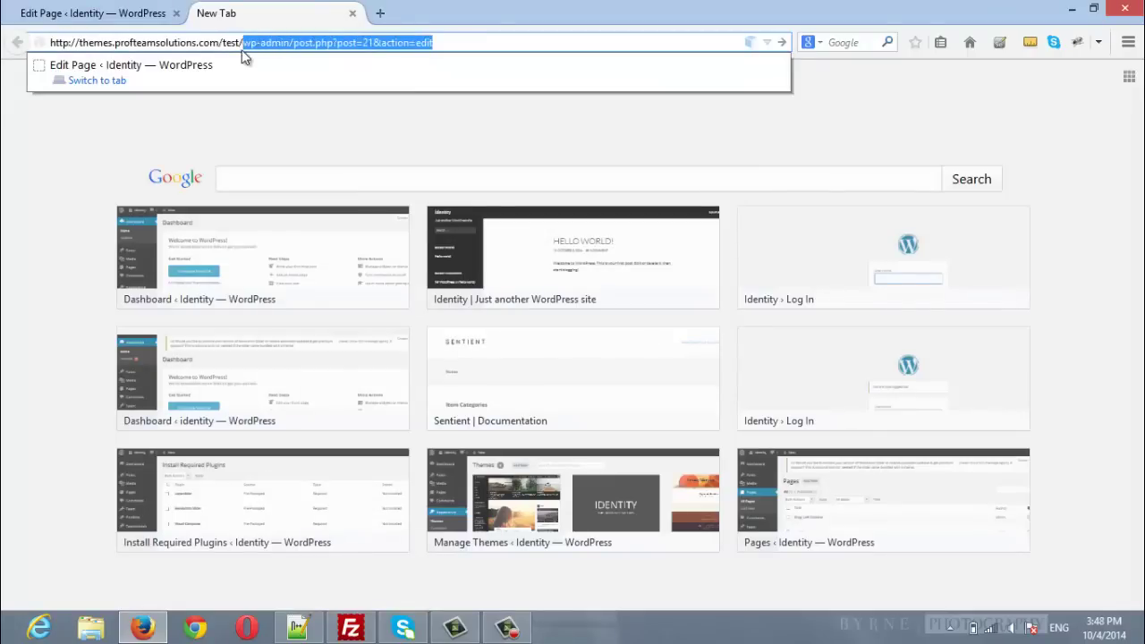
key("BackSpace")
key("Return")
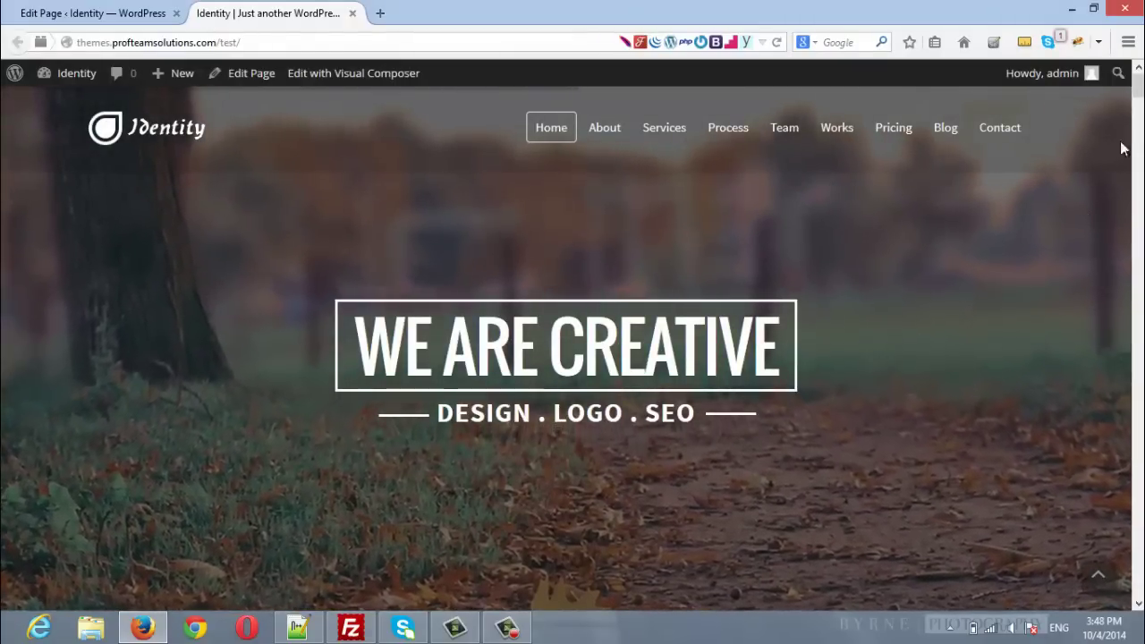
Step: Scroll to the About Identity section, then go back to the Home page editor
scroll(1056, 251, "down", 3)
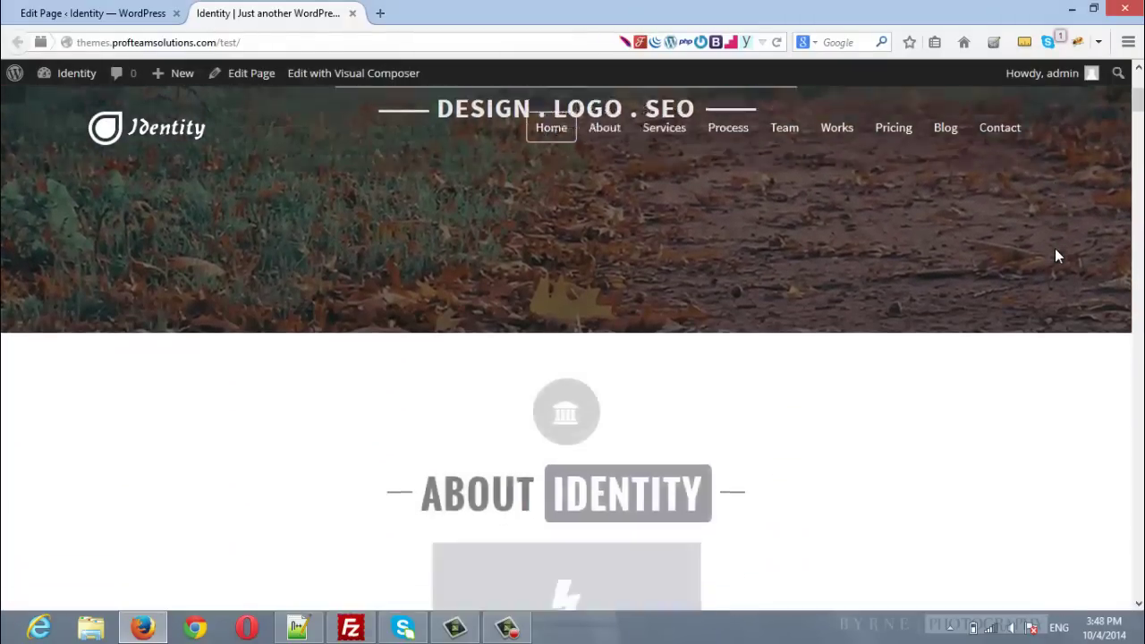
scroll(1055, 251, "down", 2)
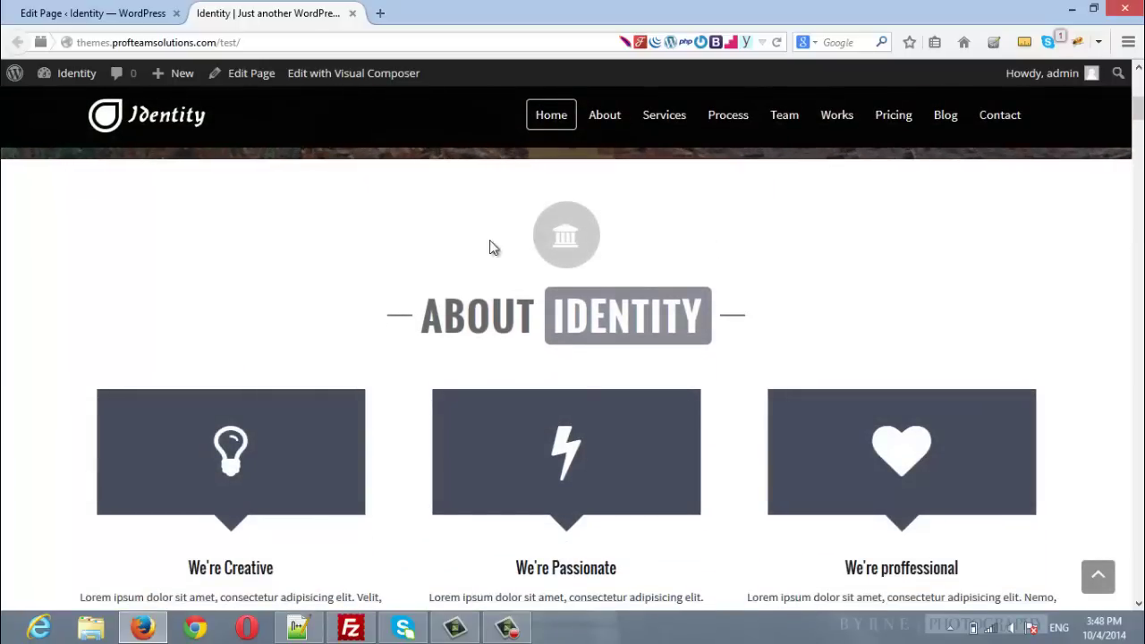
left_click(92, 14)
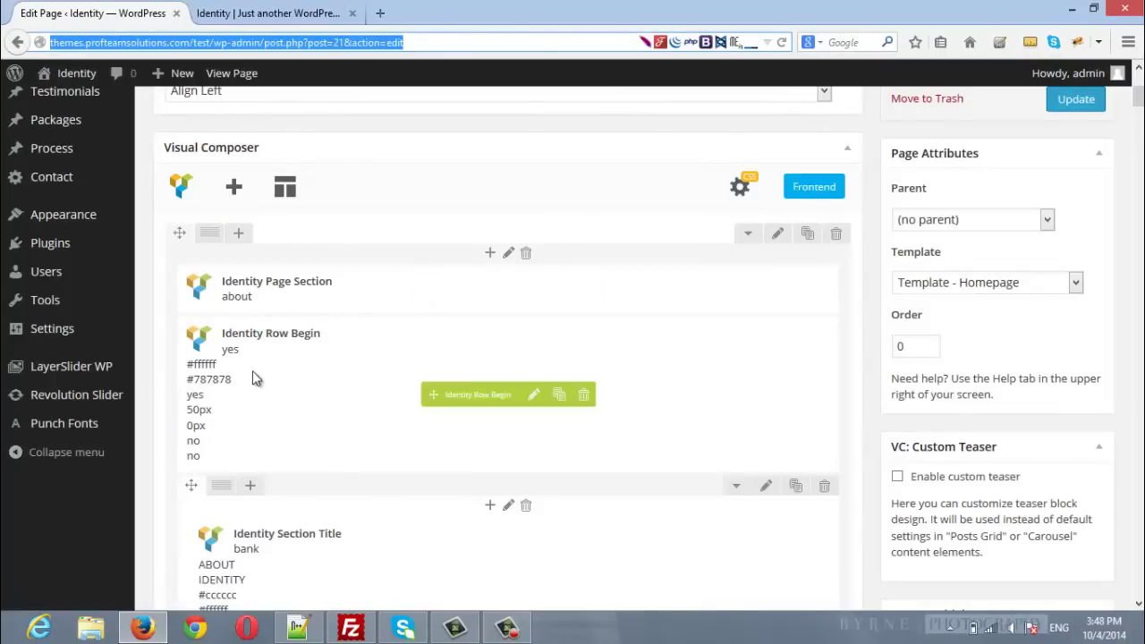
scroll(347, 376, "down", 15)
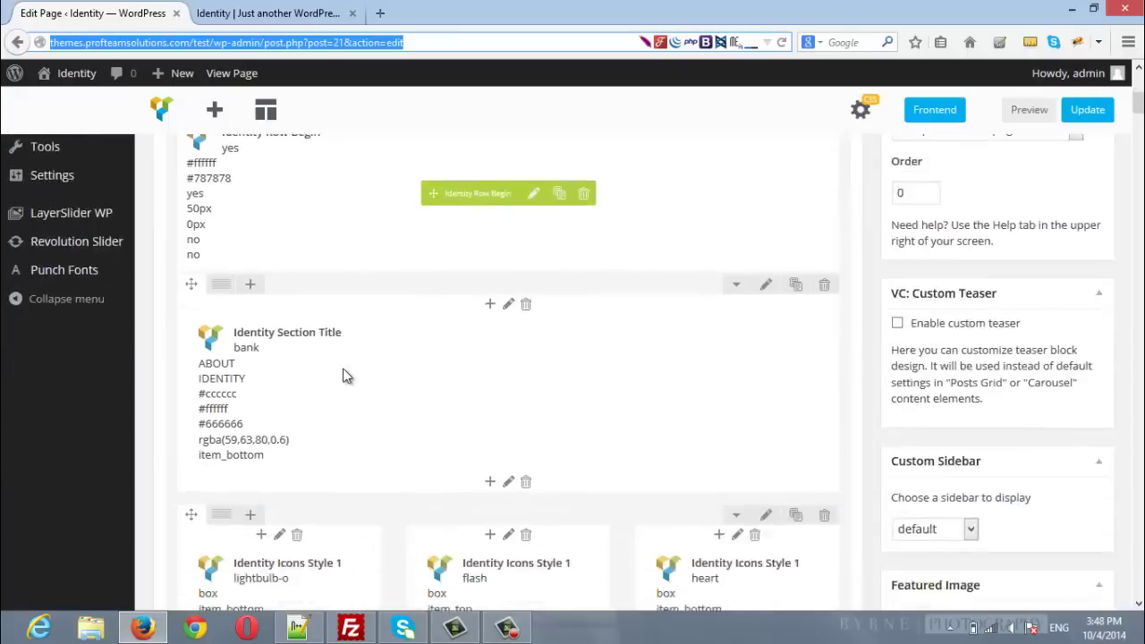
scroll(347, 376, "up", 1)
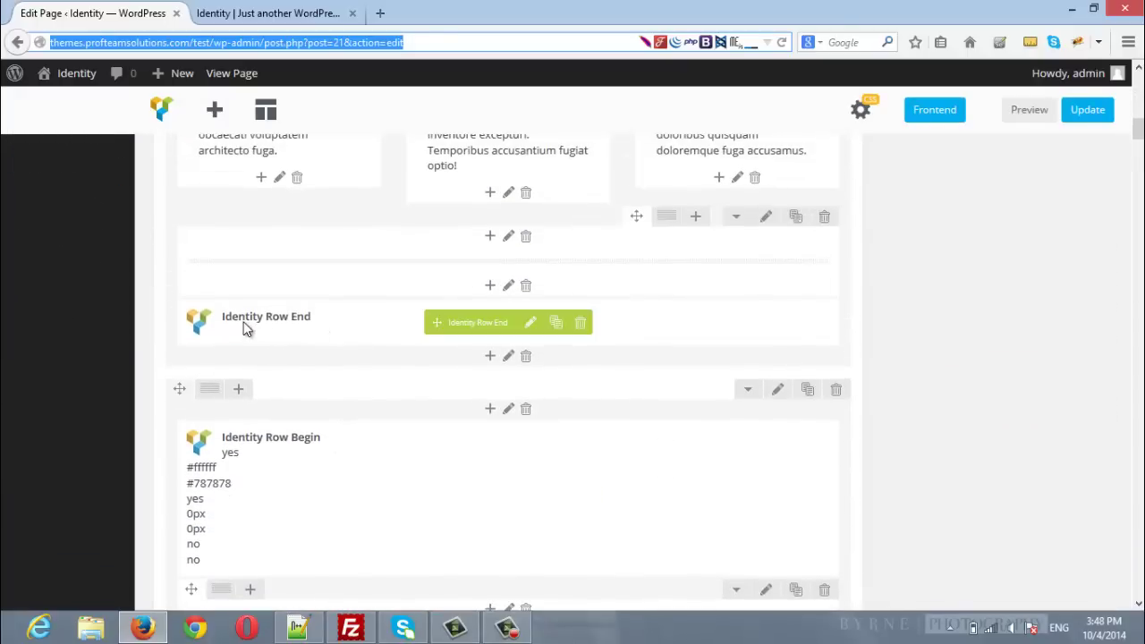
left_click(246, 11)
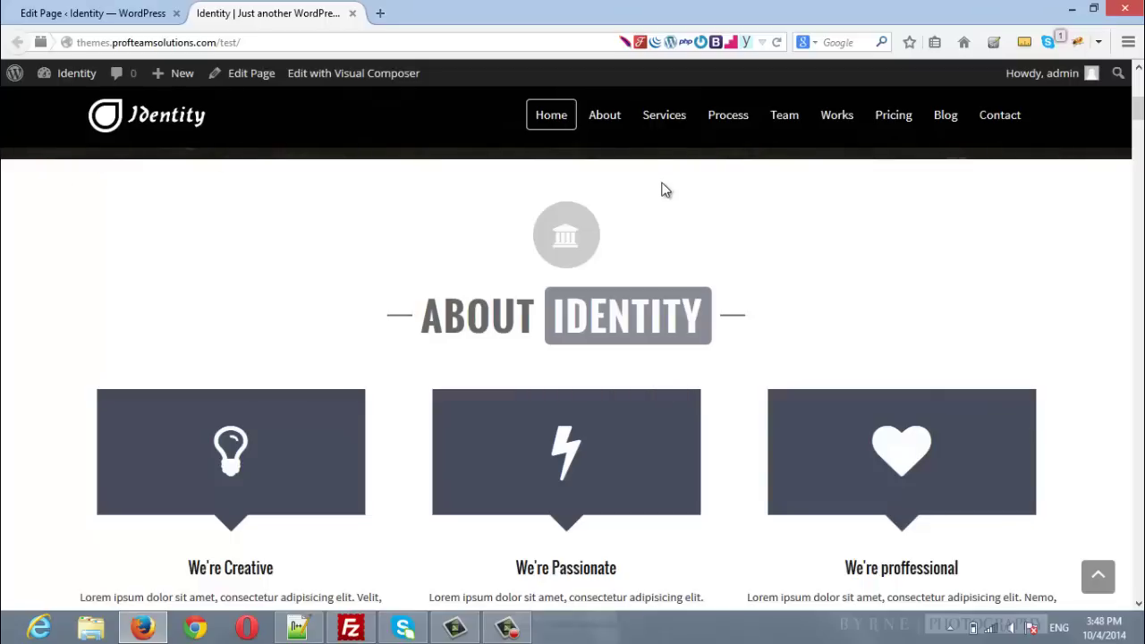
scroll(662, 190, "down", 5)
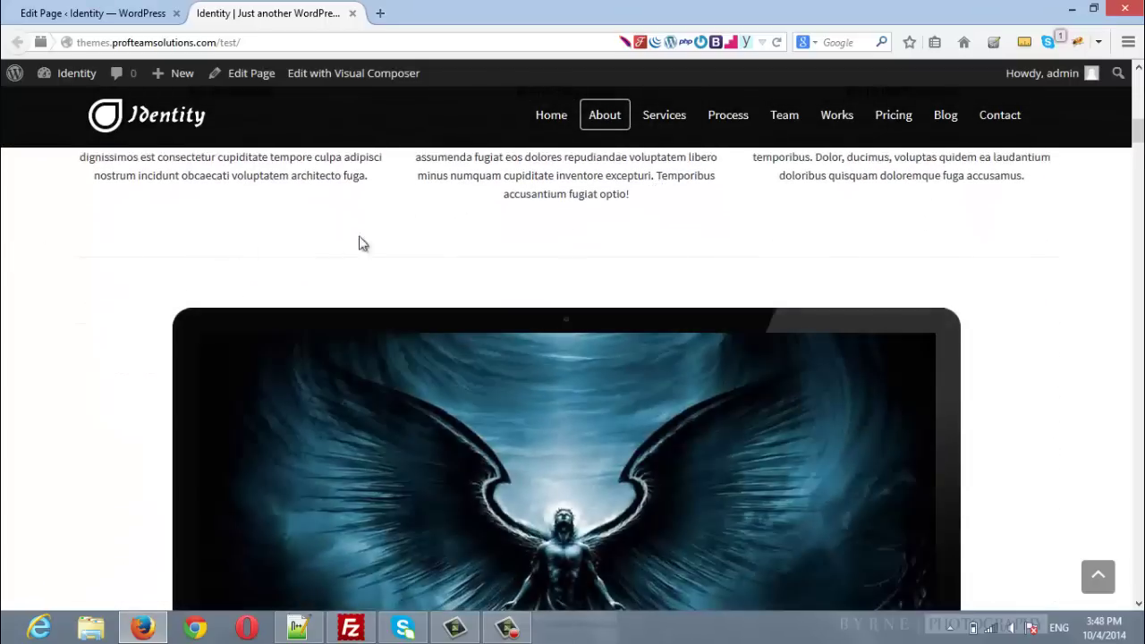
scroll(50, 228, "up", 5)
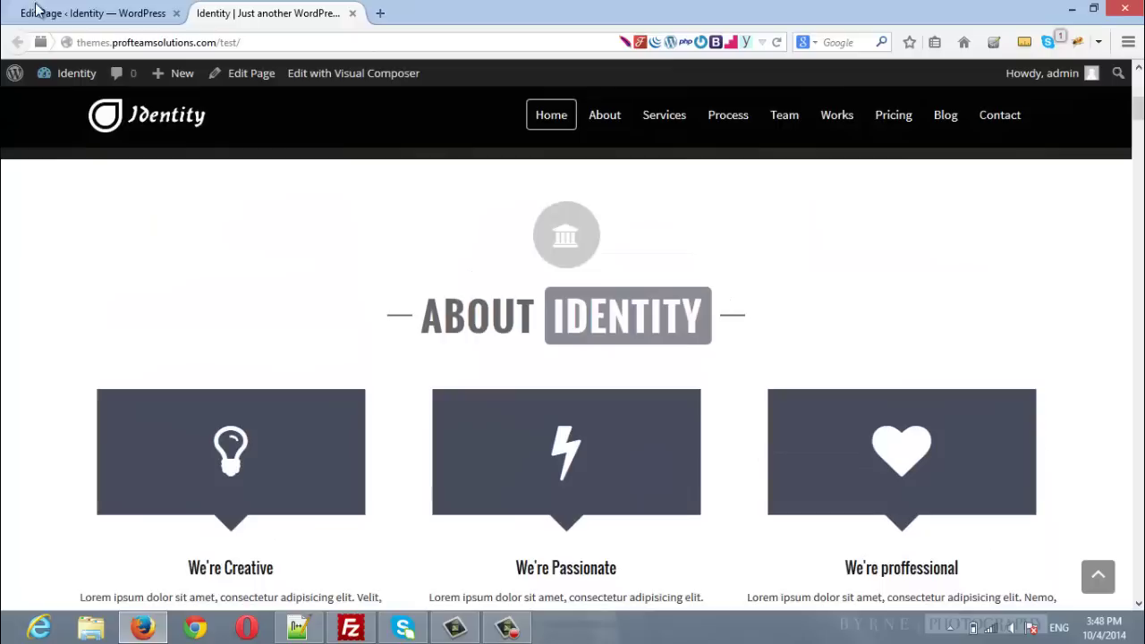
left_click(36, 11)
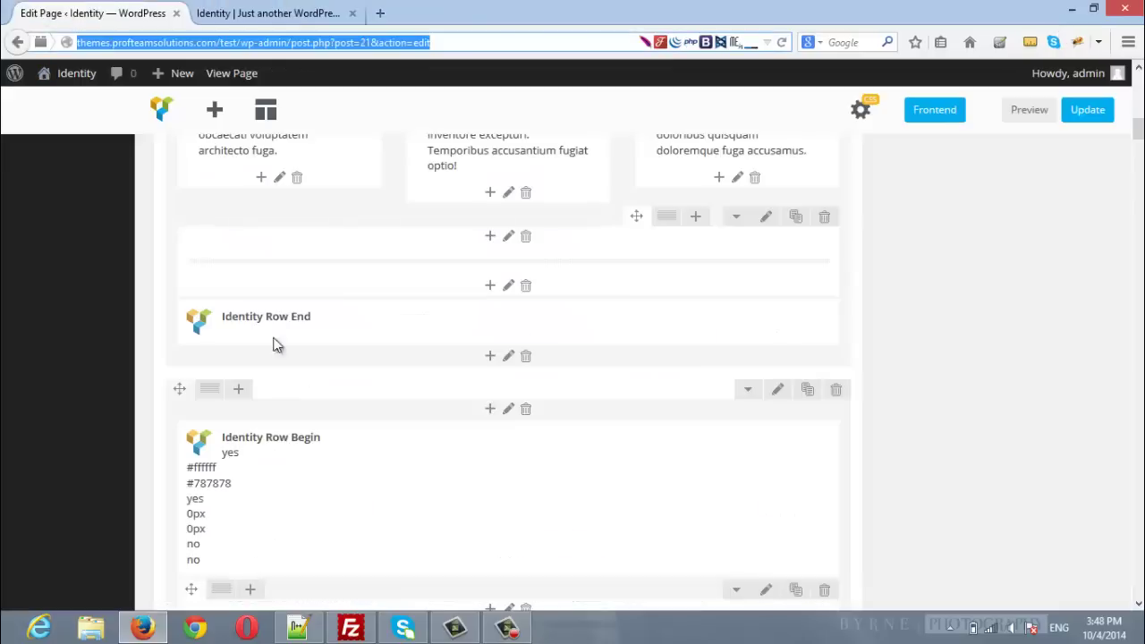
scroll(315, 364, "up", 4)
scroll(317, 360, "up", 3)
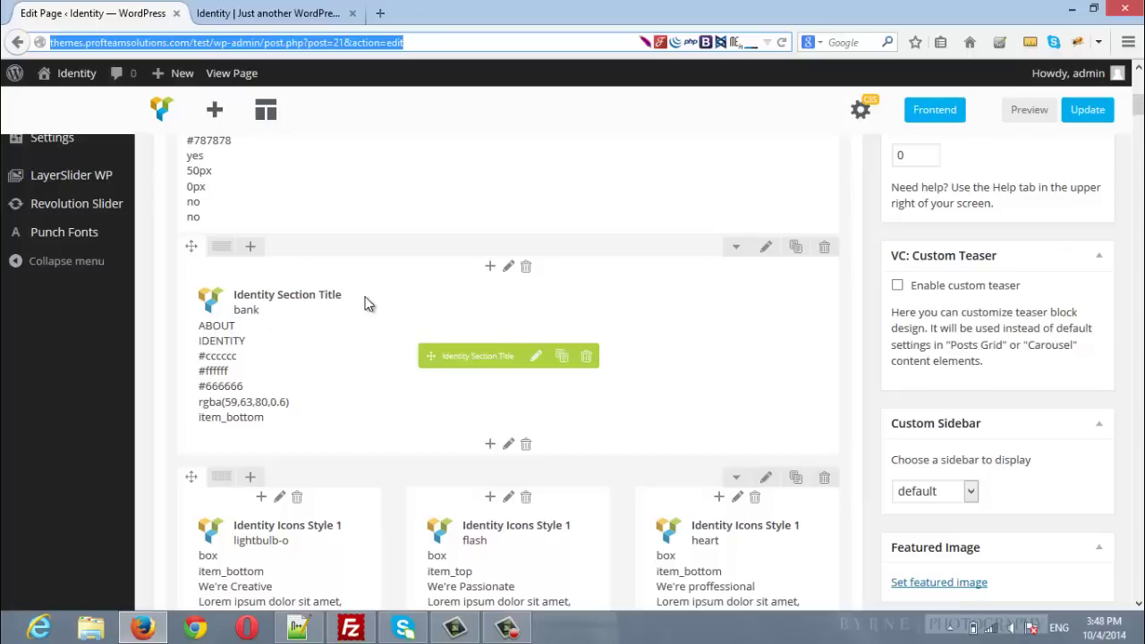
Step: Glance at the live About Identity section, then inspect the Home editor's blocks
left_click(224, 12)
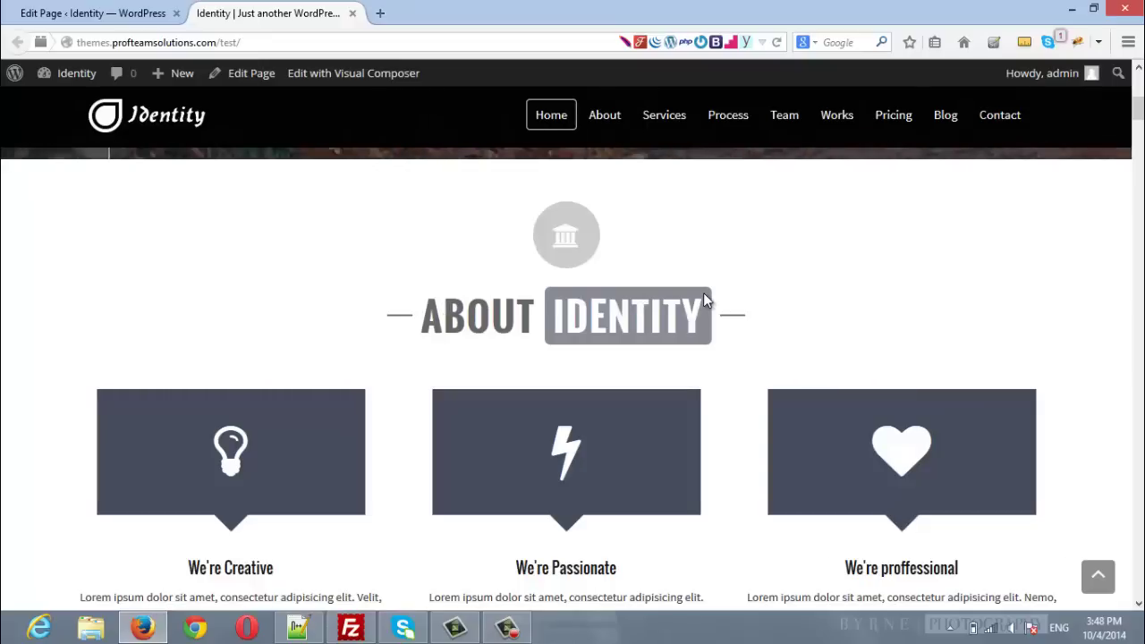
left_click(106, 11)
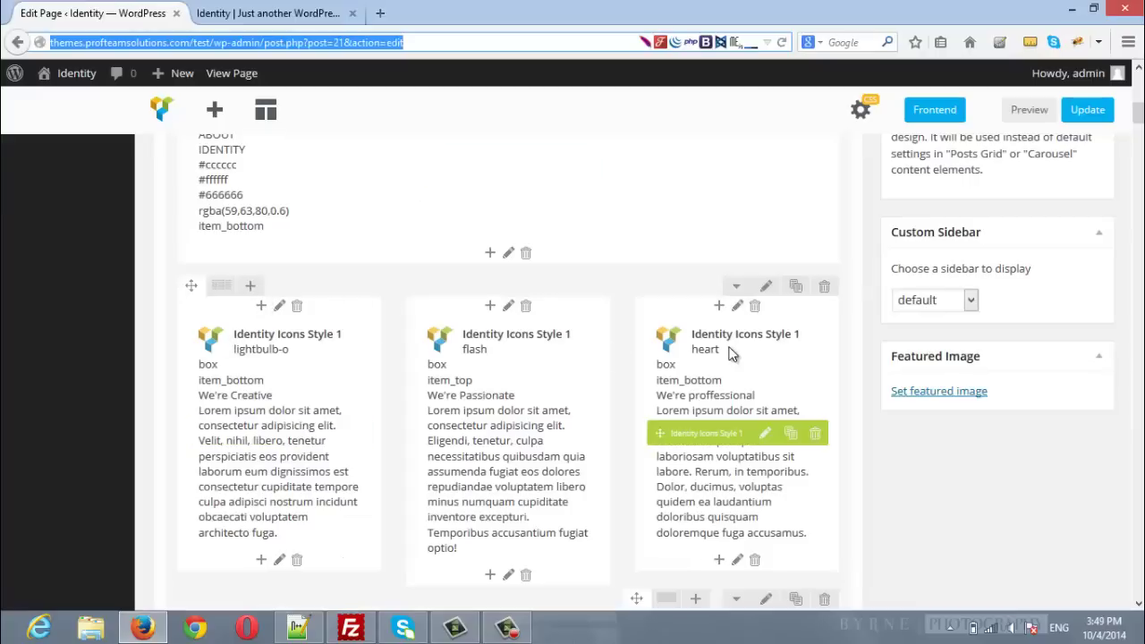
mouse_move(335, 453)
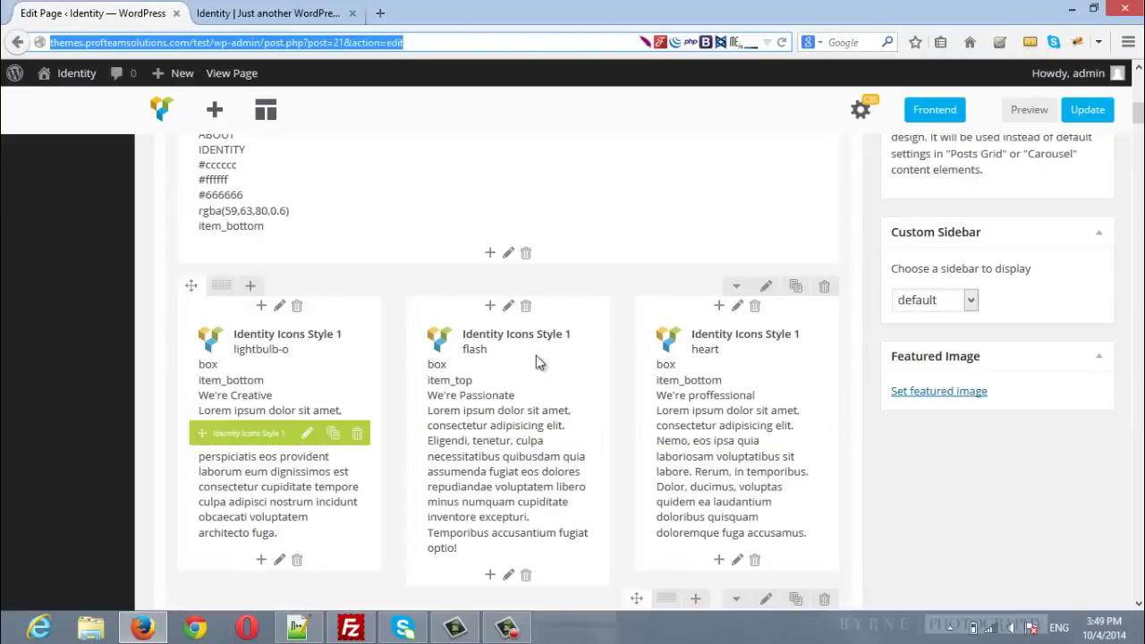
mouse_move(218, 294)
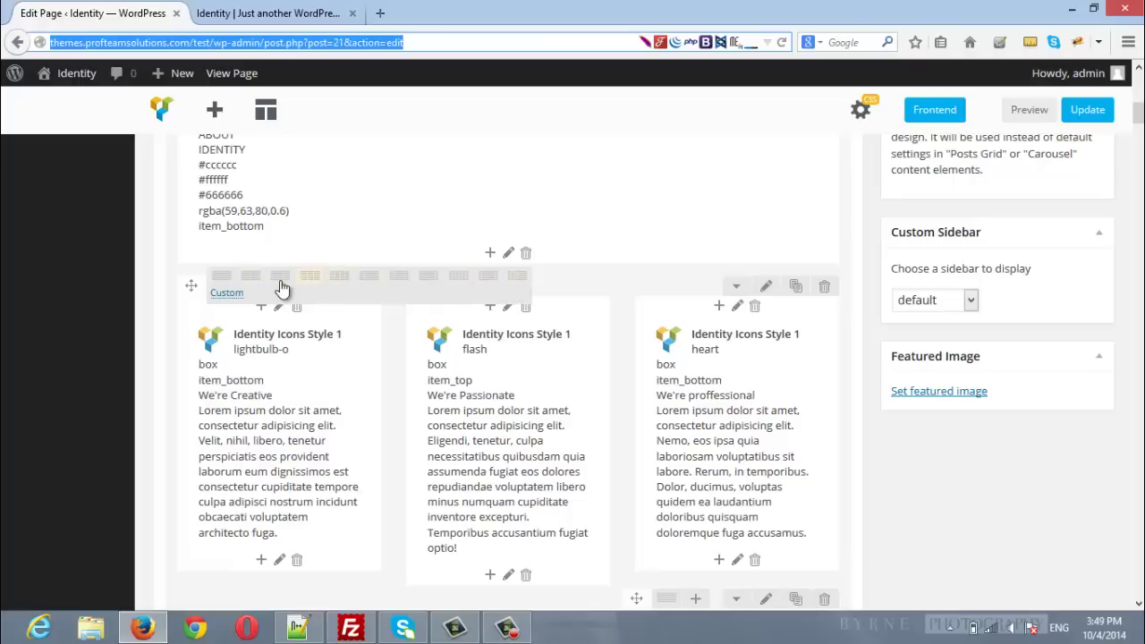
mouse_move(342, 356)
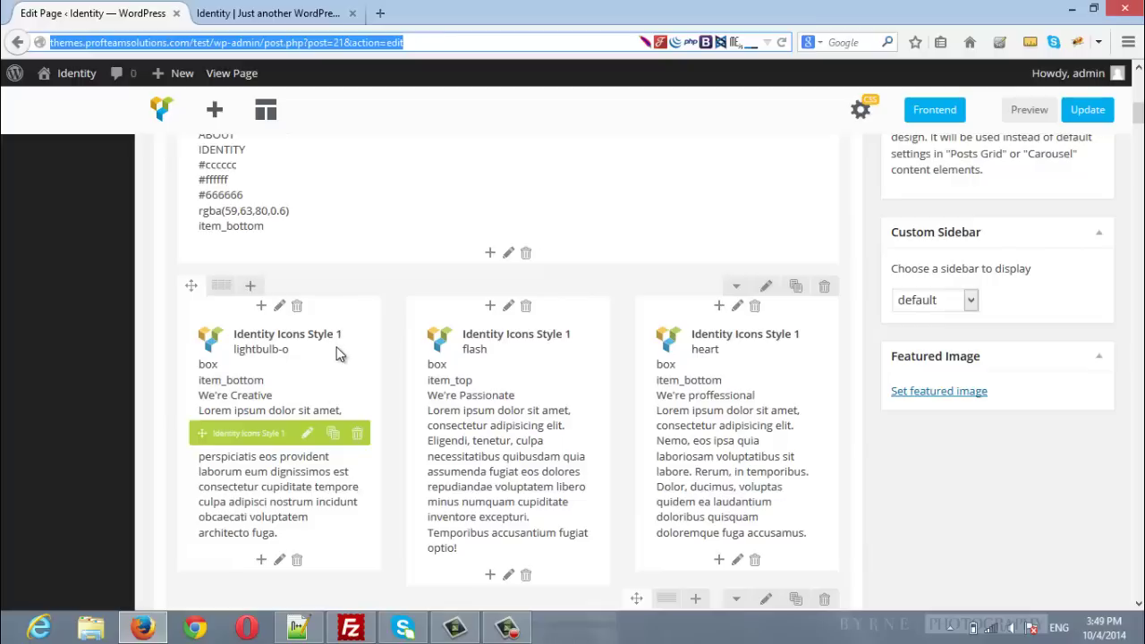
Step: Scroll the live site to the We're Creative, Passionate and proffessional icon boxes
left_click(268, 13)
scroll(250, 334, "down", 2)
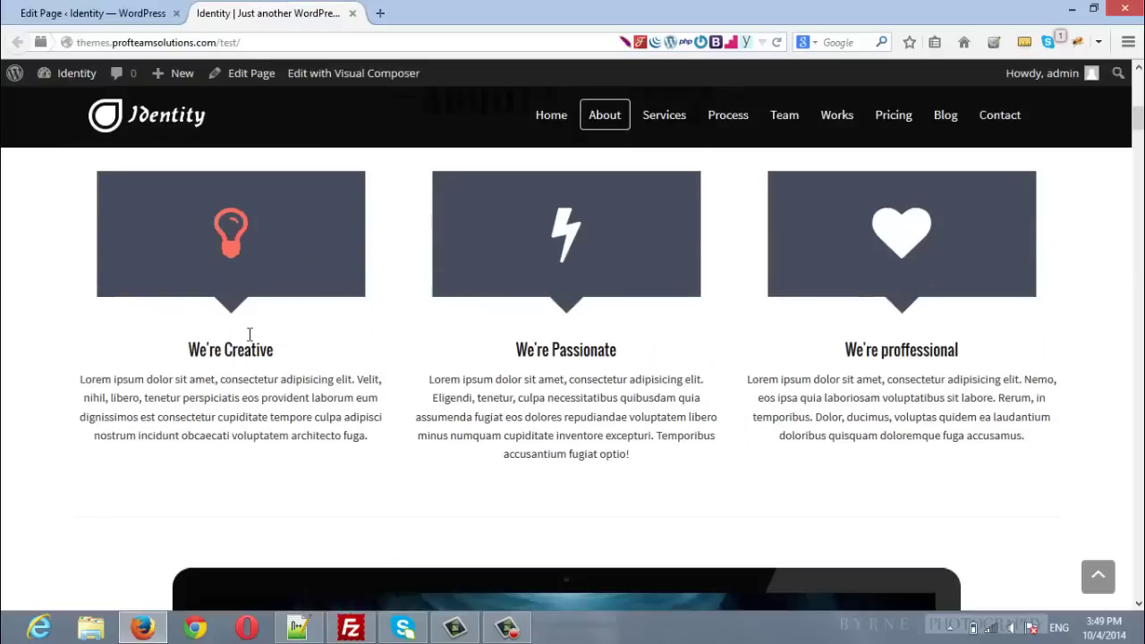
scroll(250, 334, "down", 1)
scroll(851, 280, "up", 2)
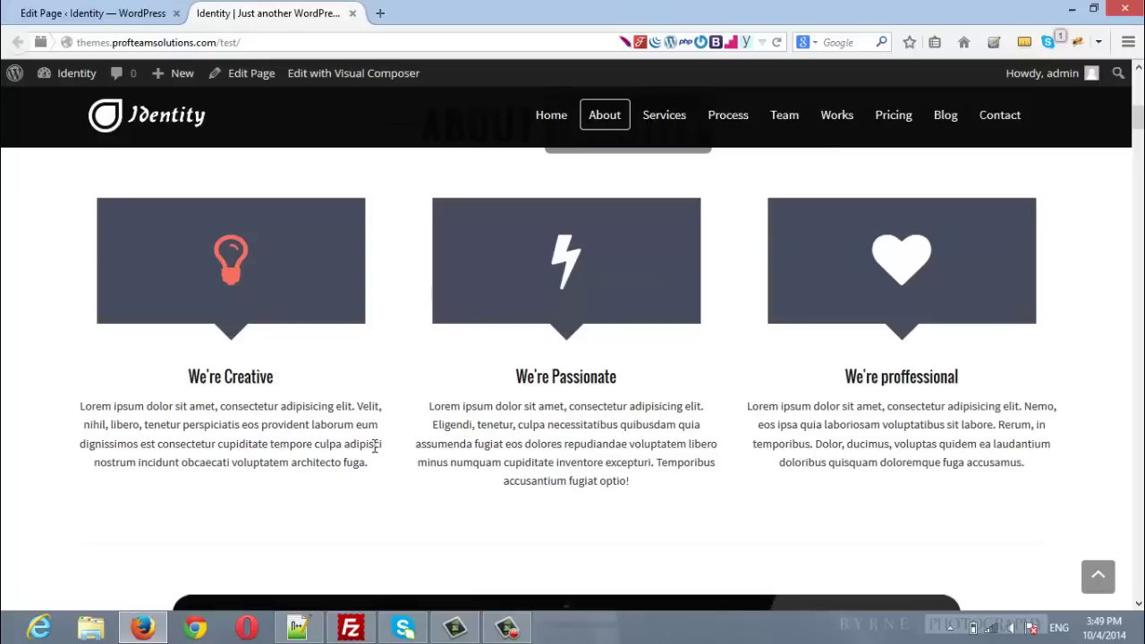
Step: Scroll the Home editor down to the Identity slider row with images 40,41,38
left_click(89, 13)
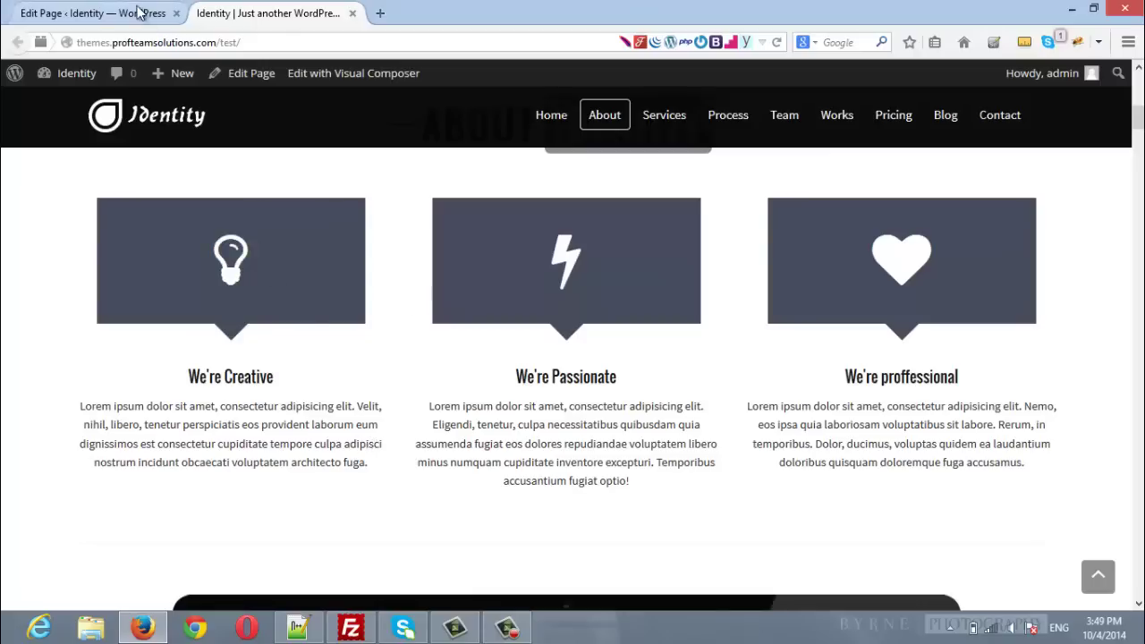
scroll(627, 385, "down", 3)
scroll(627, 383, "down", 4)
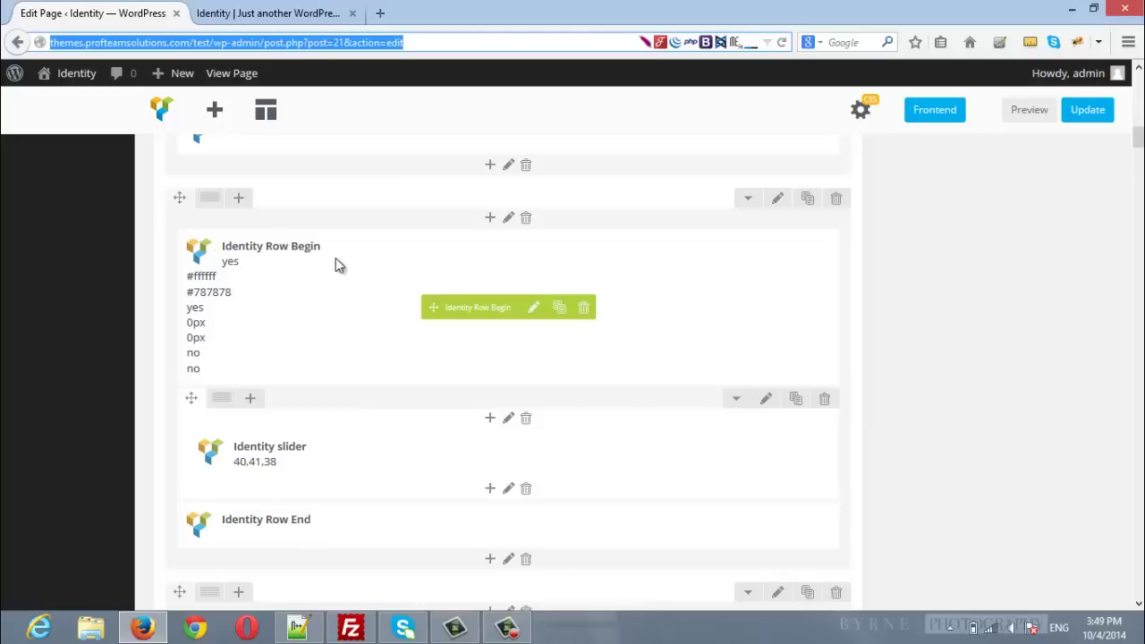
scroll(341, 263, "down", 1)
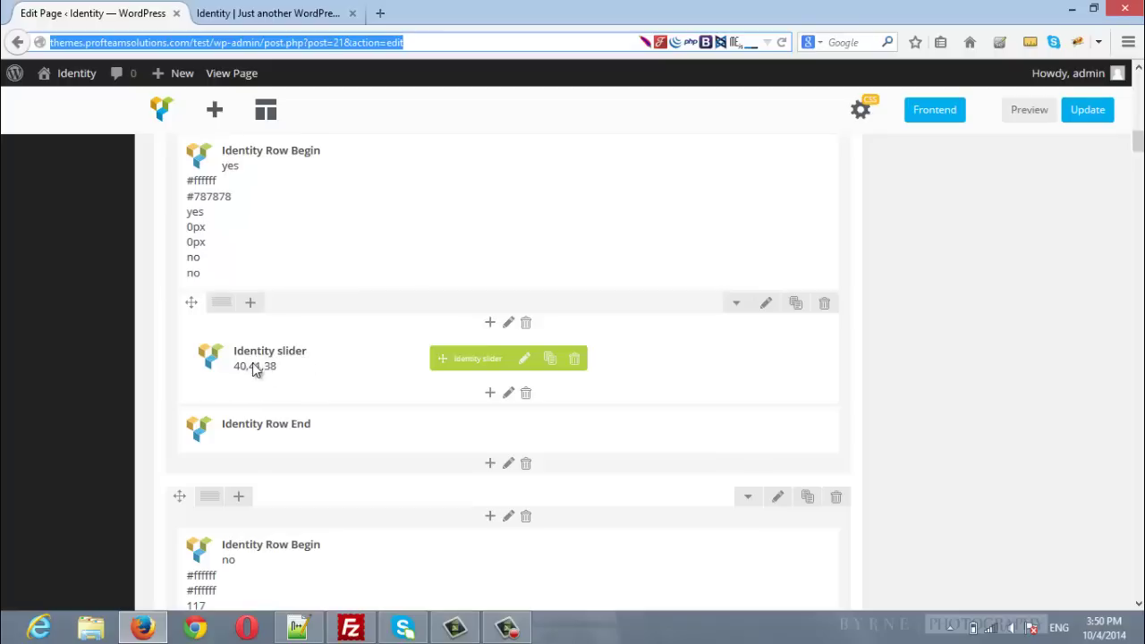
Step: Cycle the live laptop slider's pictures back to the angel image, then return to the editor
left_click(318, 11)
scroll(1047, 337, "down", 3)
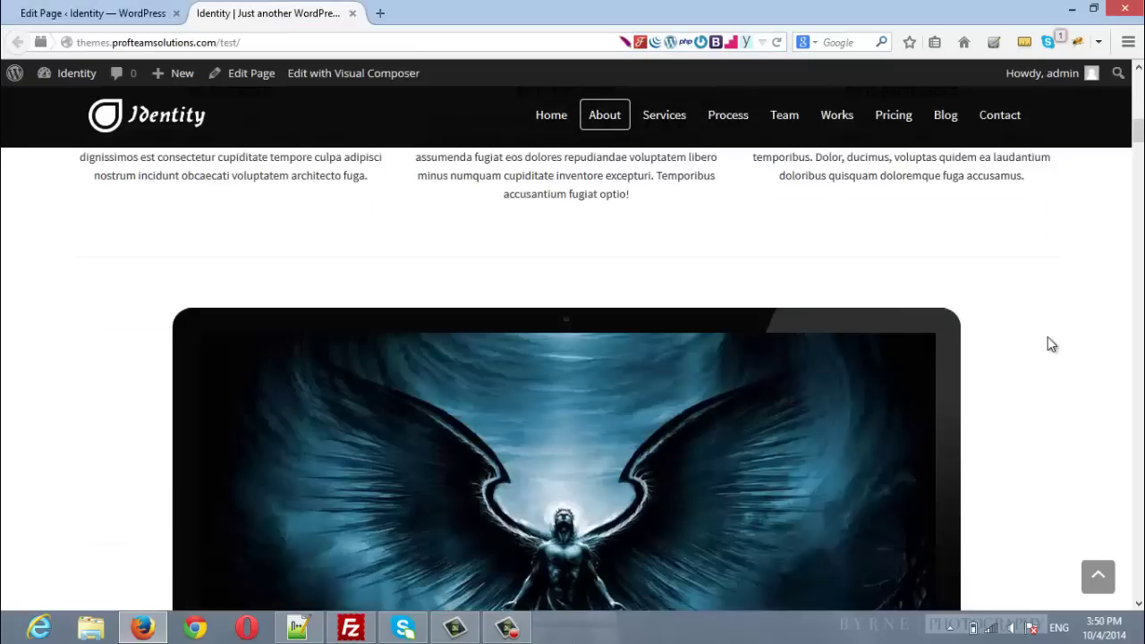
scroll(1047, 337, "down", 3)
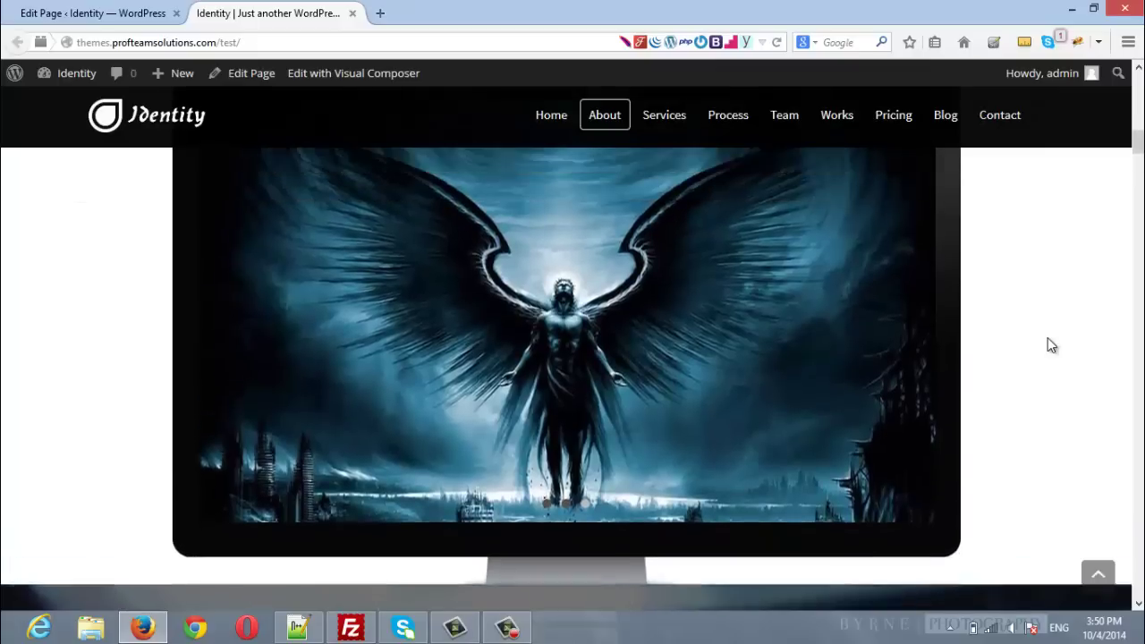
scroll(1051, 344, "up", 1)
left_click(547, 542)
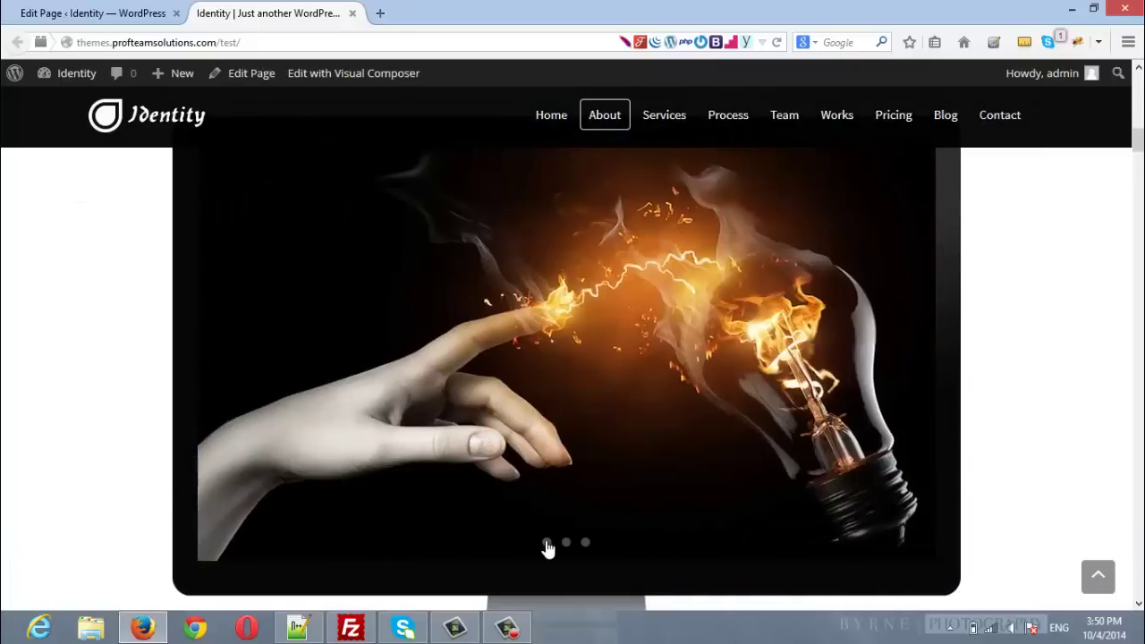
left_click(567, 542)
left_click(546, 542)
left_click(567, 543)
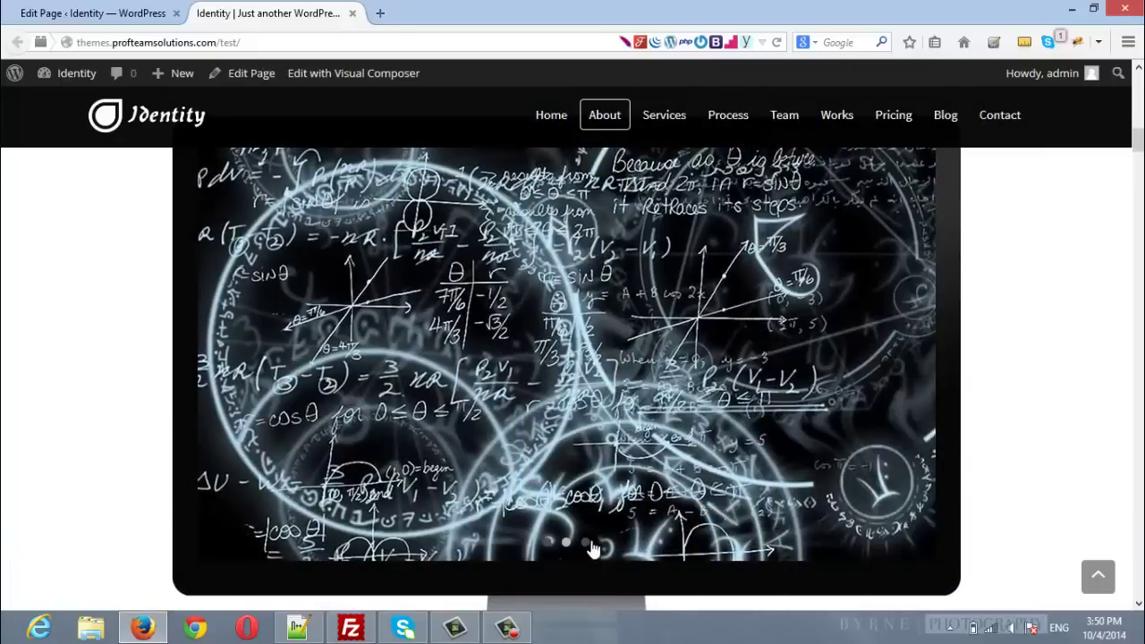
left_click(583, 544)
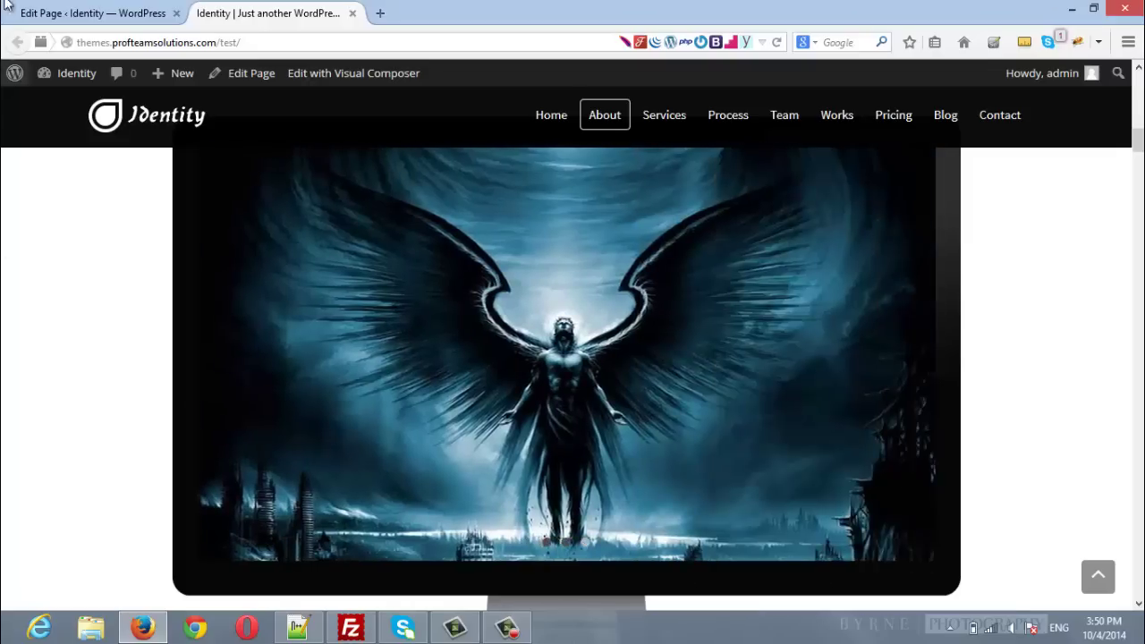
left_click(11, 9)
scroll(1109, 398, "down", 3)
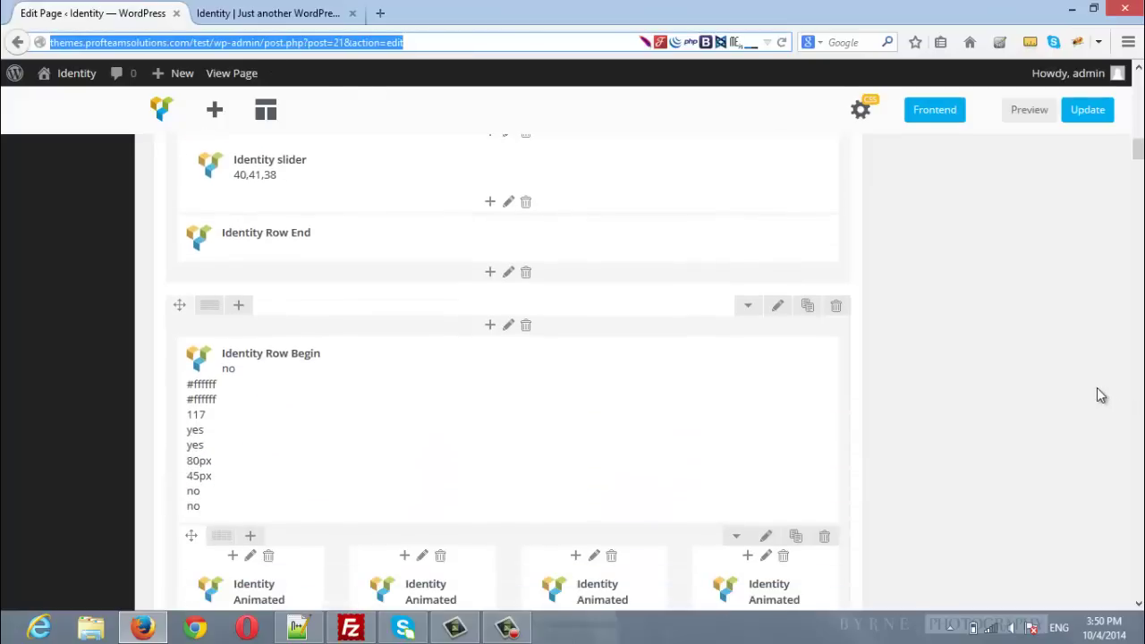
scroll(432, 373, "down", 1)
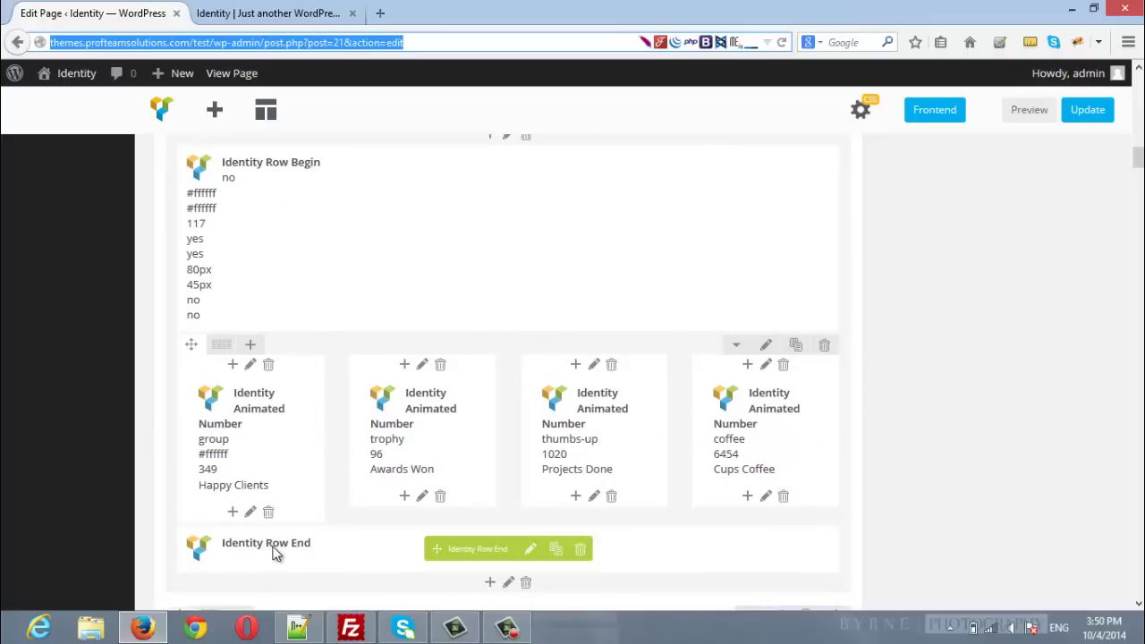
left_click(268, 12)
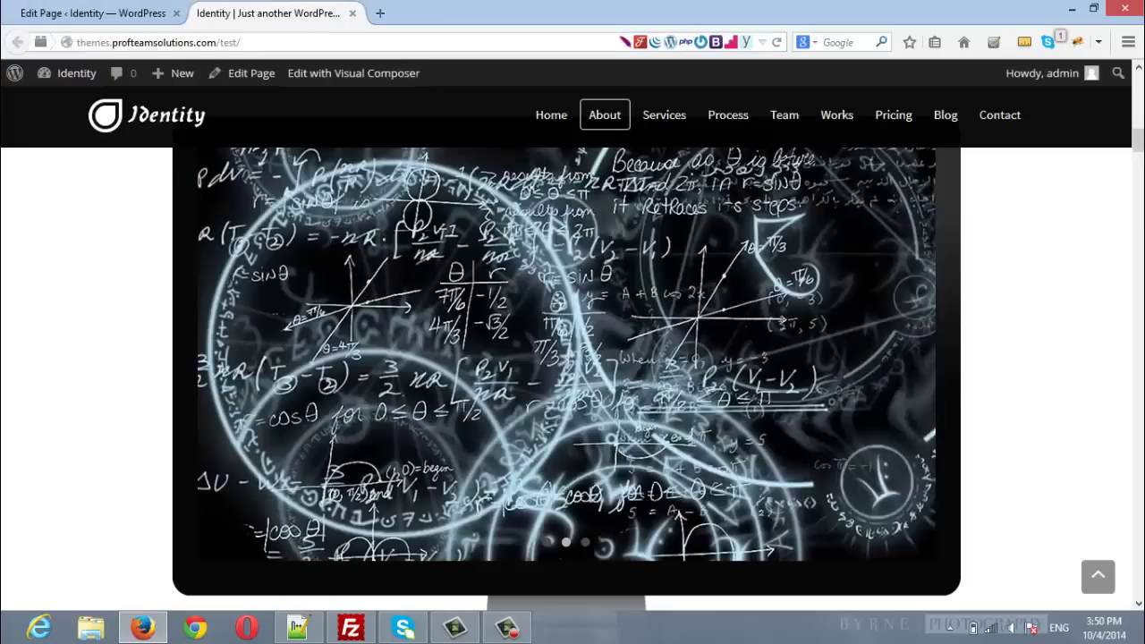
scroll(243, 422, "down", 3)
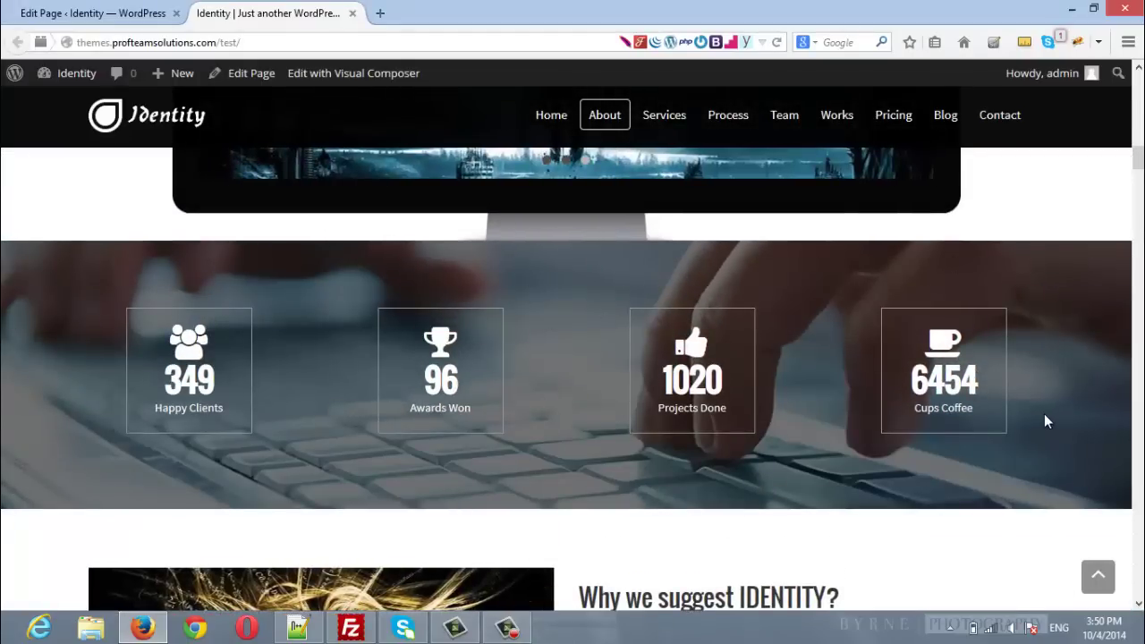
scroll(1044, 414, "down", 1)
scroll(1044, 413, "up", 1)
scroll(1045, 421, "down", 4)
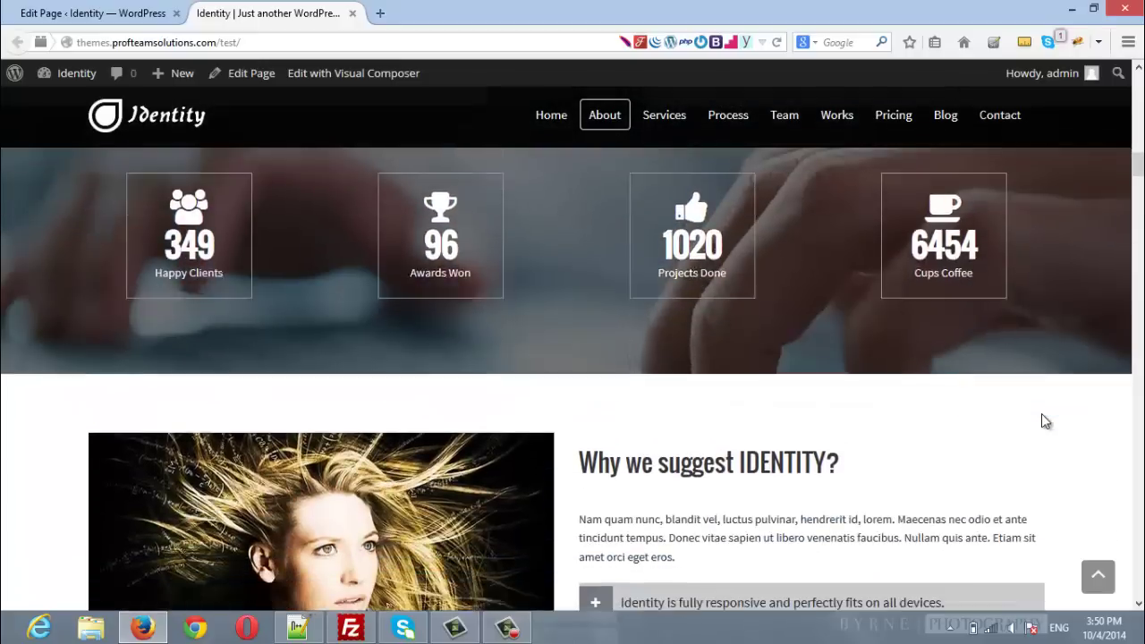
scroll(1042, 421, "down", 4)
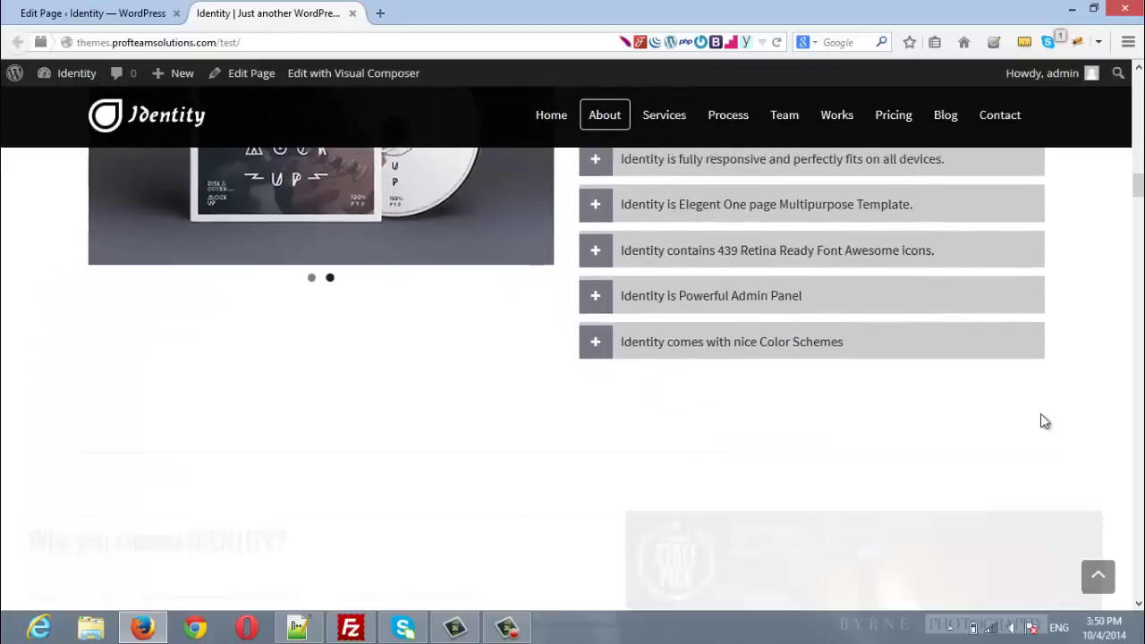
scroll(1041, 419, "down", 2)
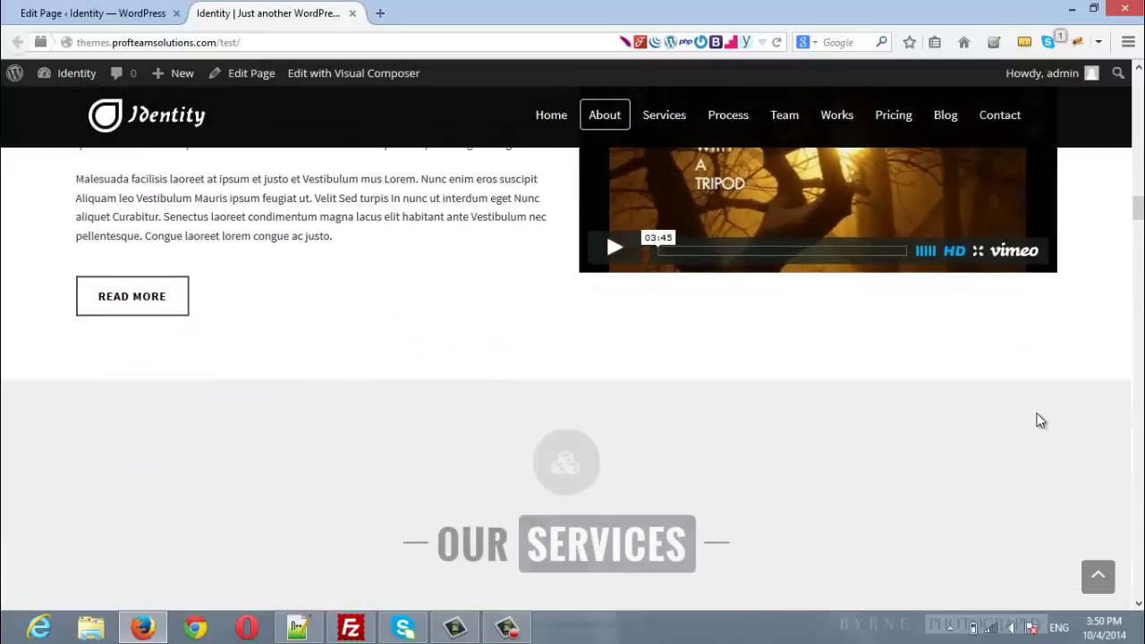
scroll(1041, 419, "down", 2)
scroll(1042, 417, "down", 2)
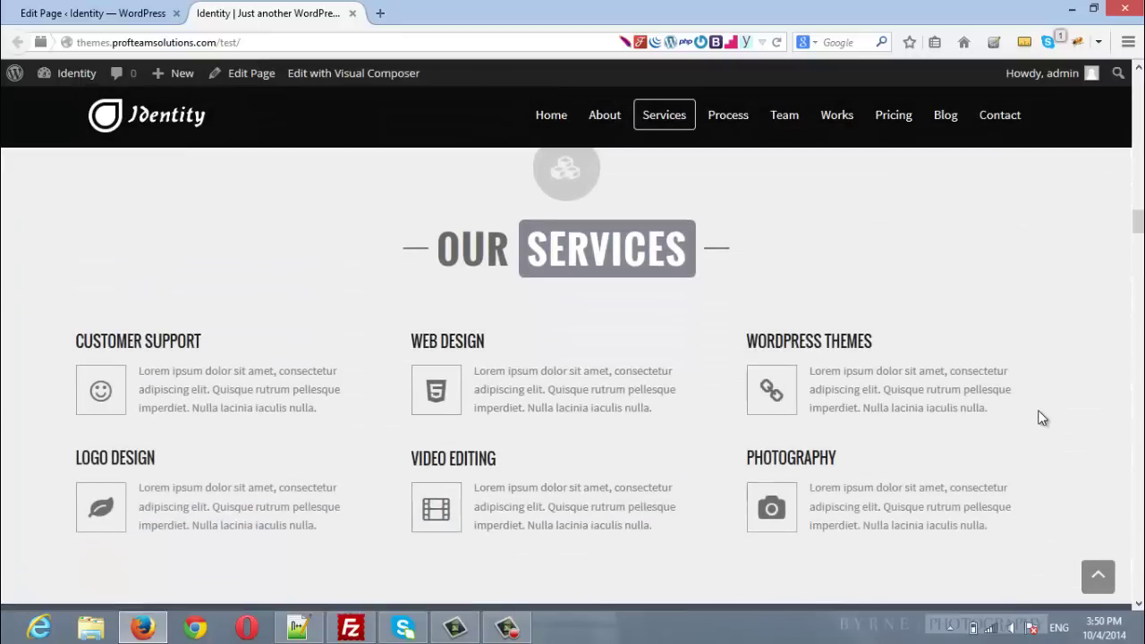
scroll(1039, 416, "down", 2)
scroll(1041, 414, "down", 5)
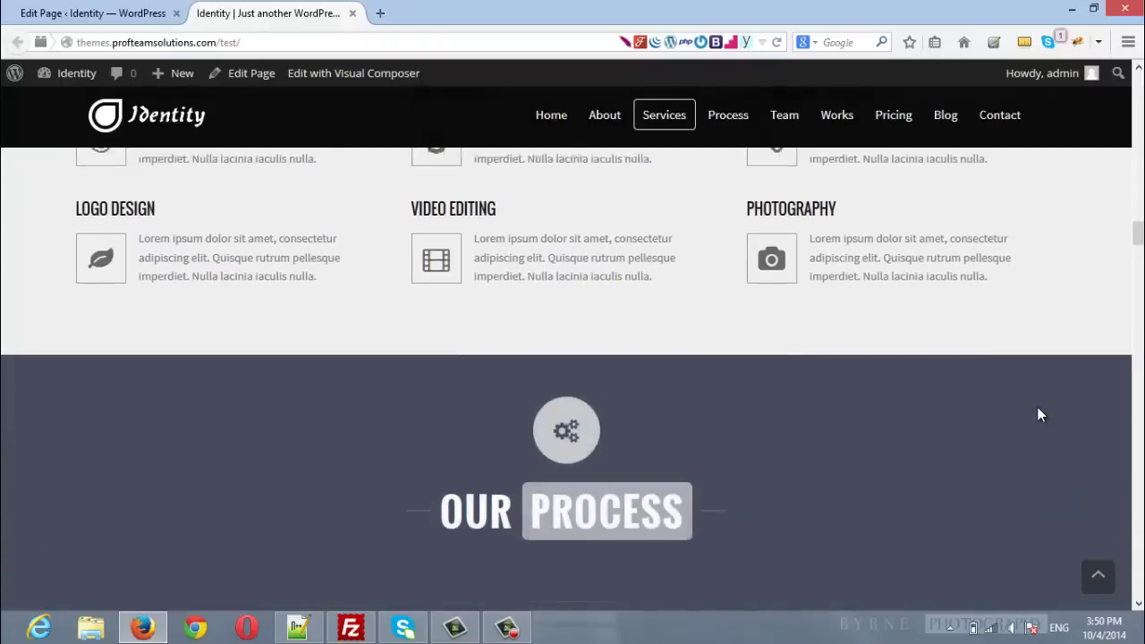
scroll(1040, 414, "down", 5)
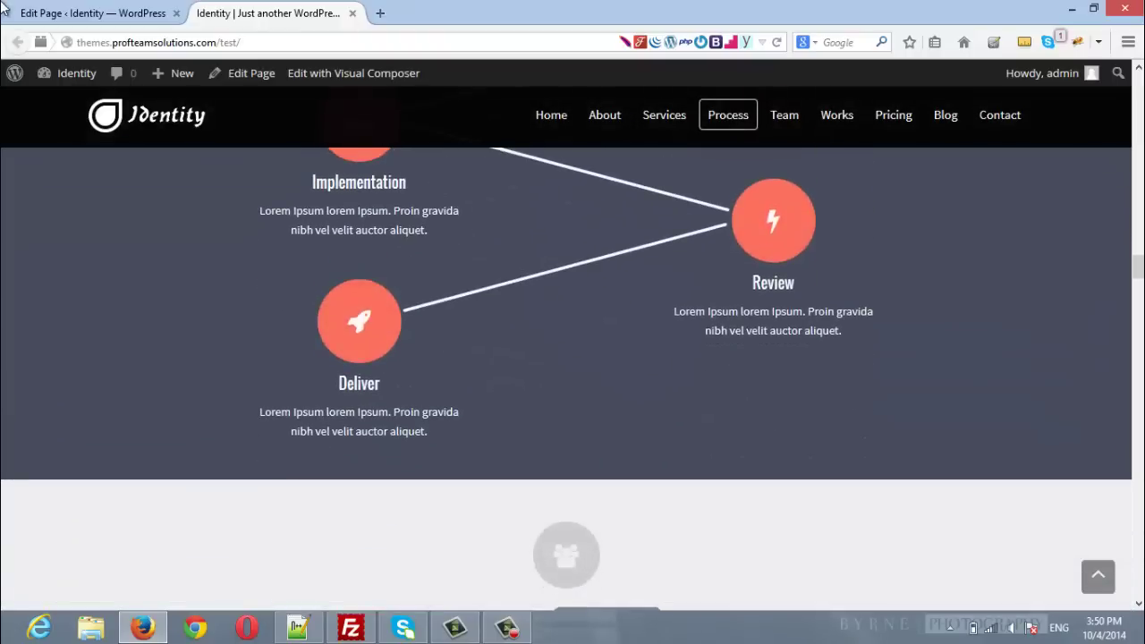
key("ctrl+shift+Tab")
Step: Start a new page titled 'Home New'
scroll(937, 403, "up", 10)
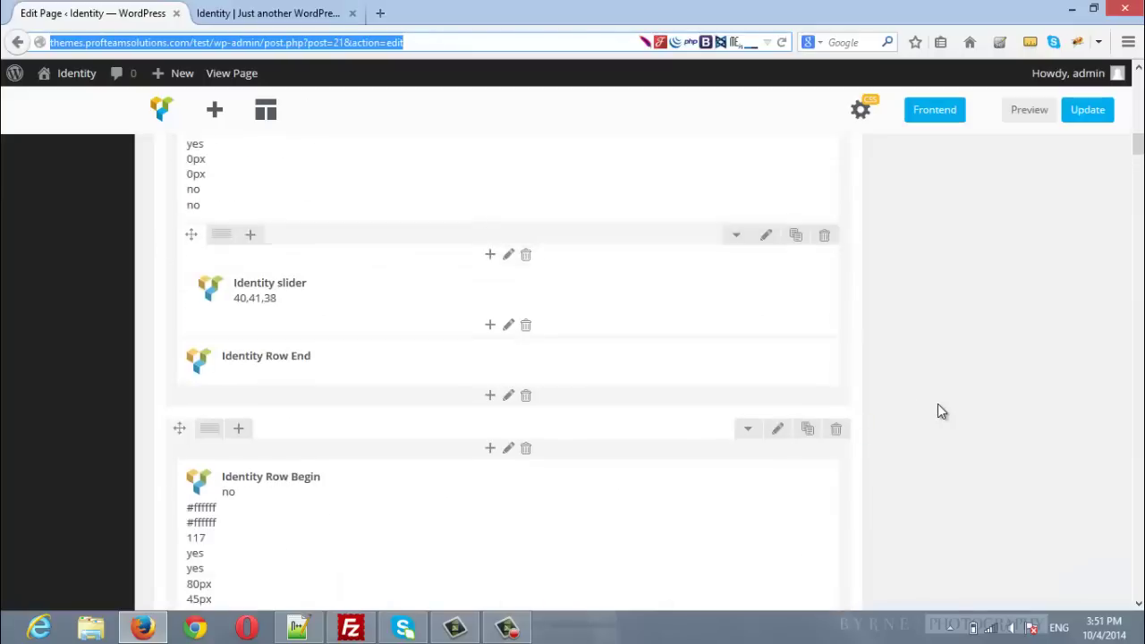
scroll(895, 426, "up", 10)
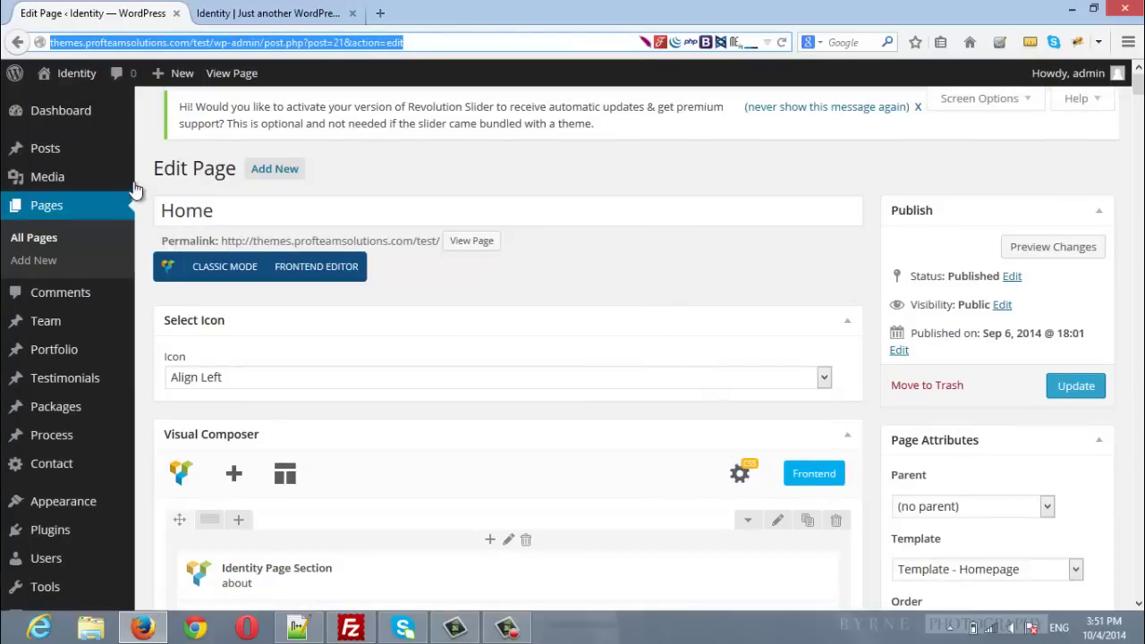
left_click(296, 168)
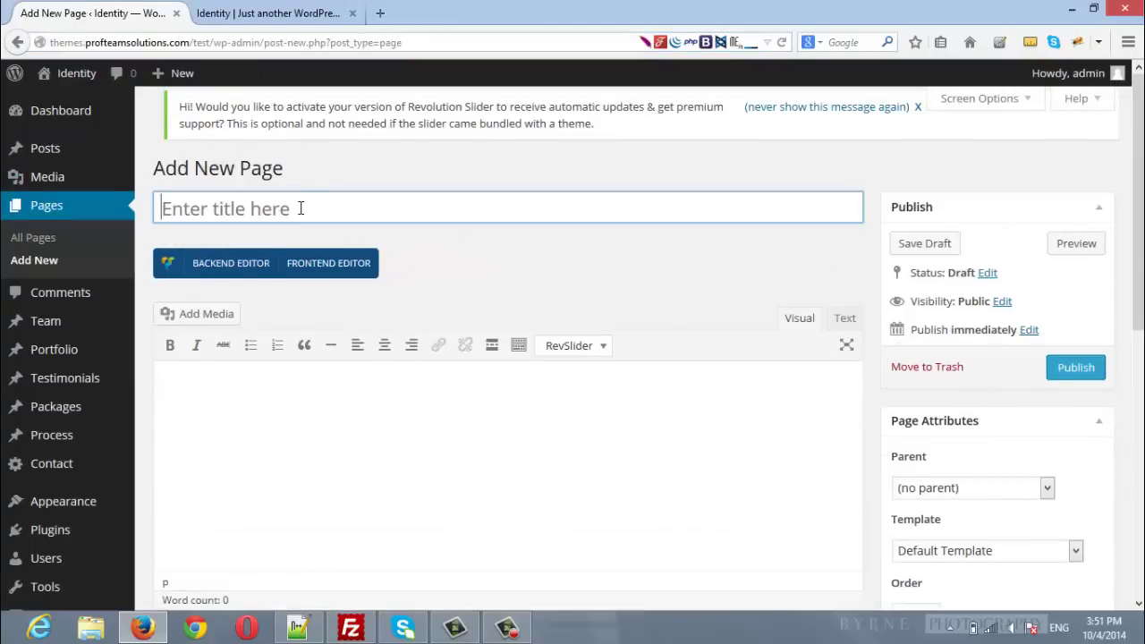
type("Home")
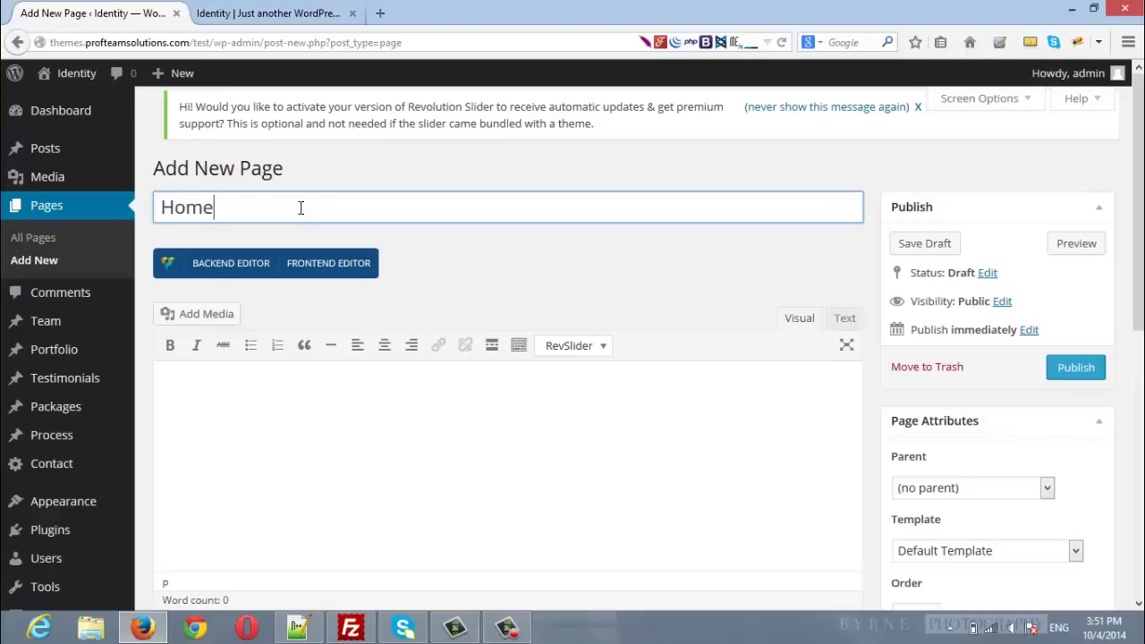
type(" New")
left_click(624, 396)
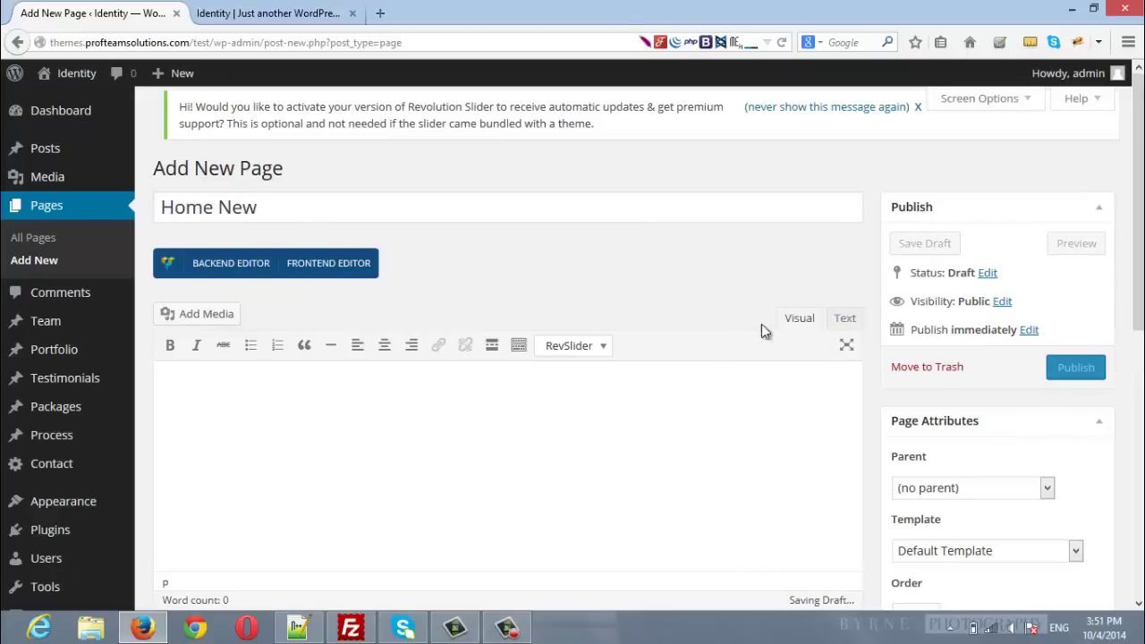
Step: Toggle the content editor between Text and Visual, then enable the Visual Composer backend editor
left_click(845, 322)
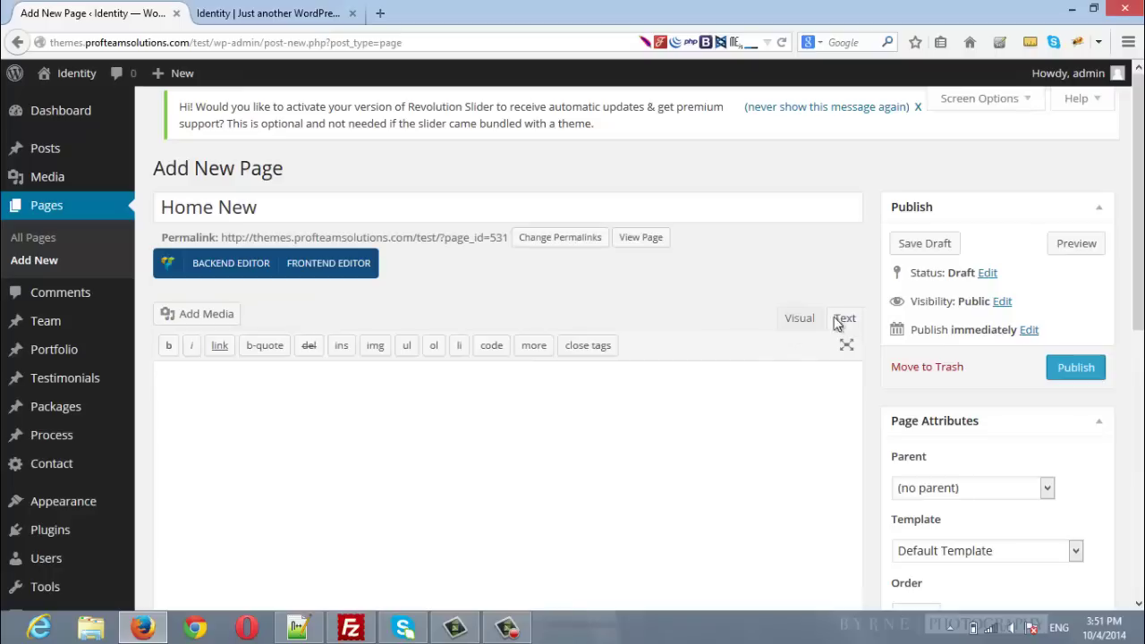
left_click(789, 322)
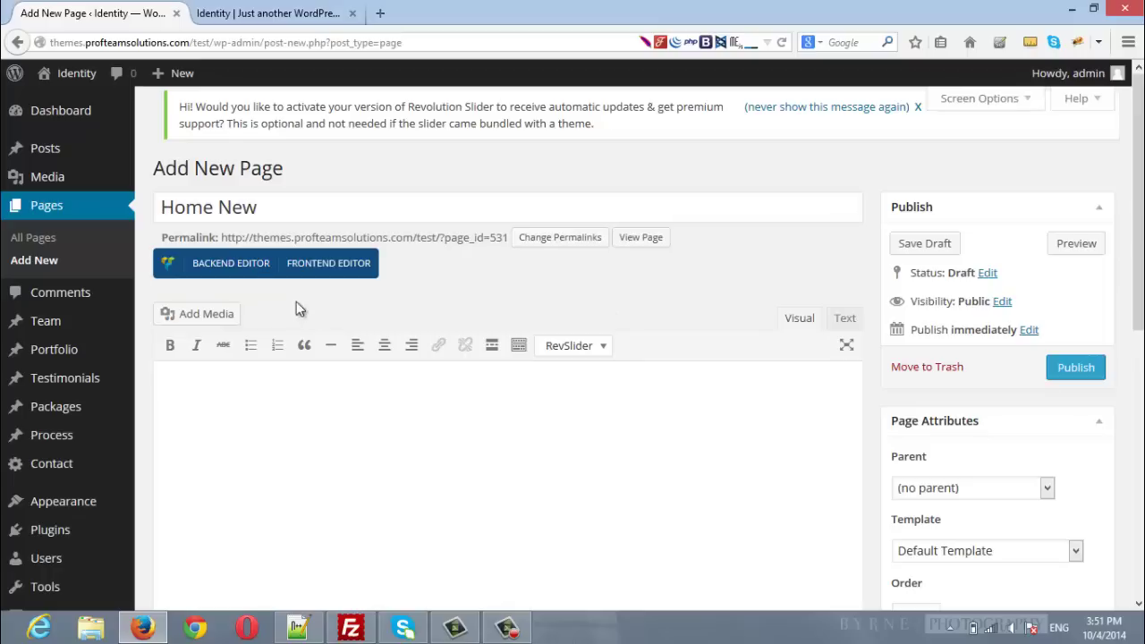
left_click(234, 270)
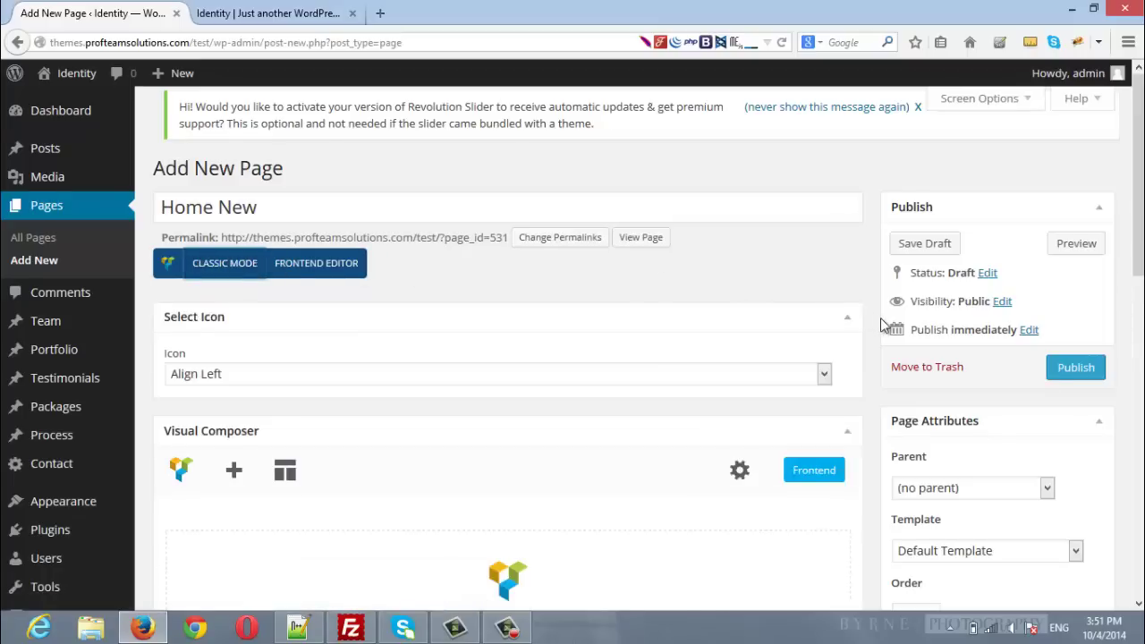
Step: Add an empty row to Home New and search its element picker for 'row'
scroll(880, 318, "down", 5)
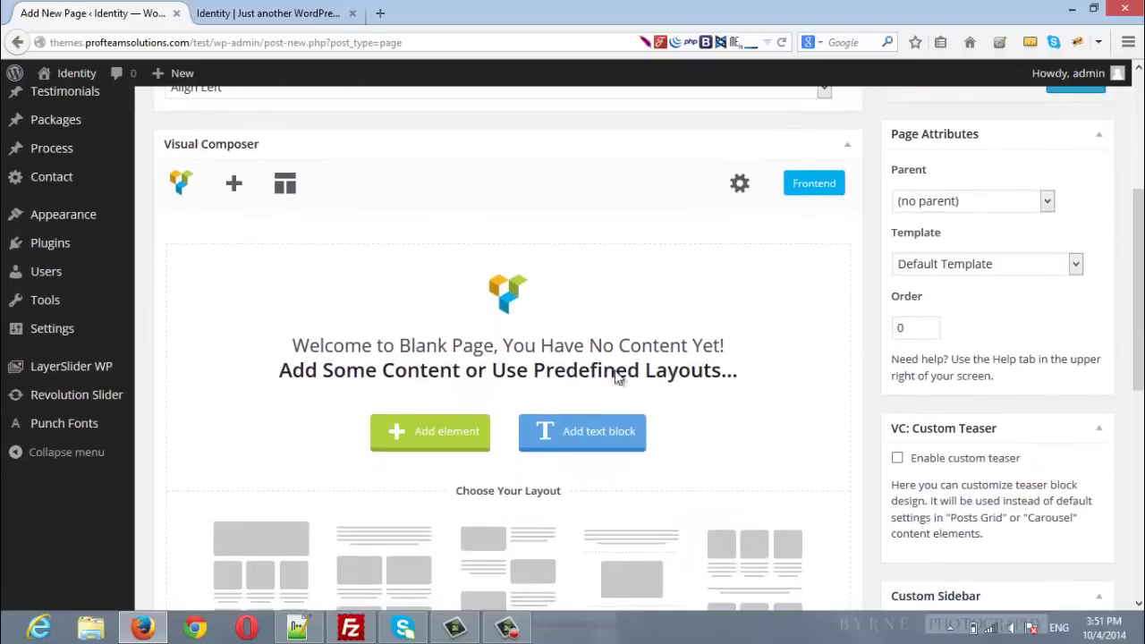
left_click(235, 190)
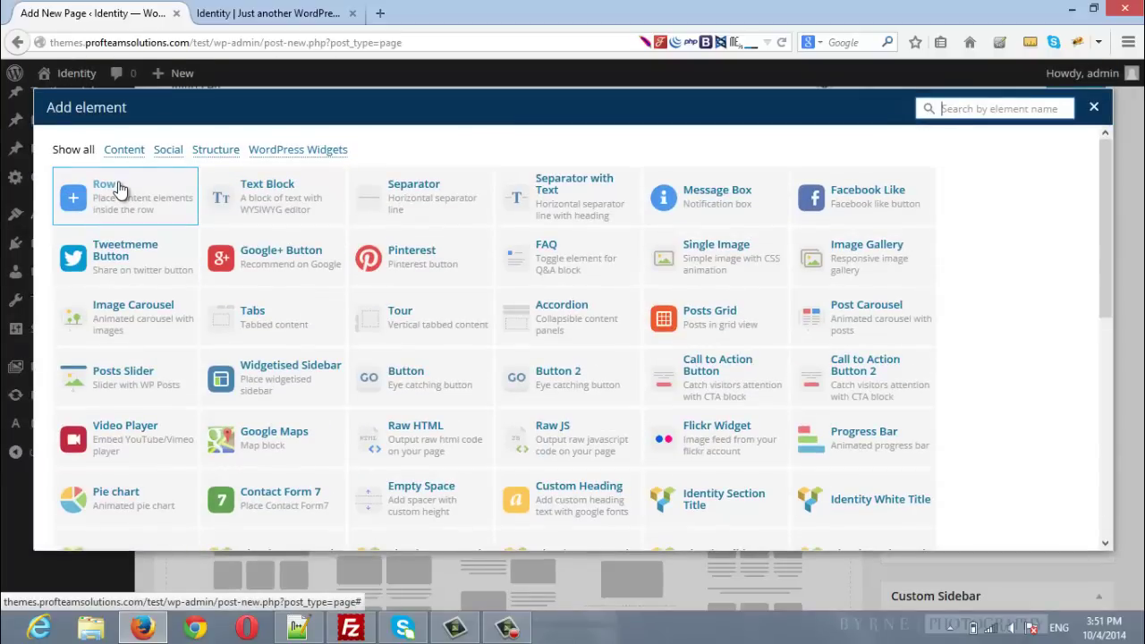
left_click(119, 190)
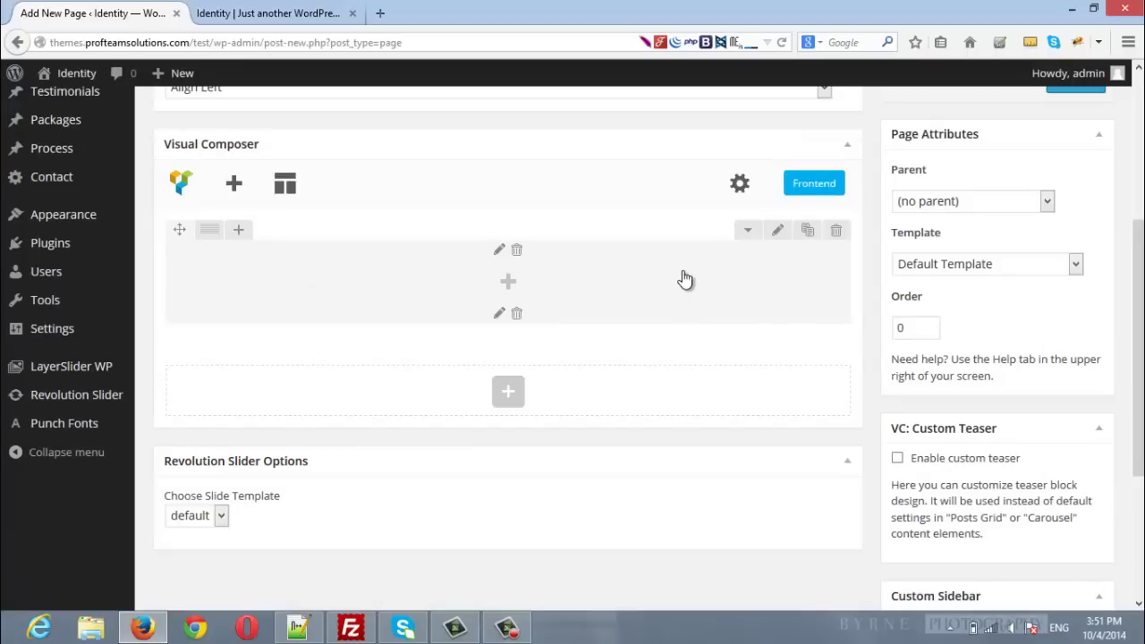
left_click(508, 282)
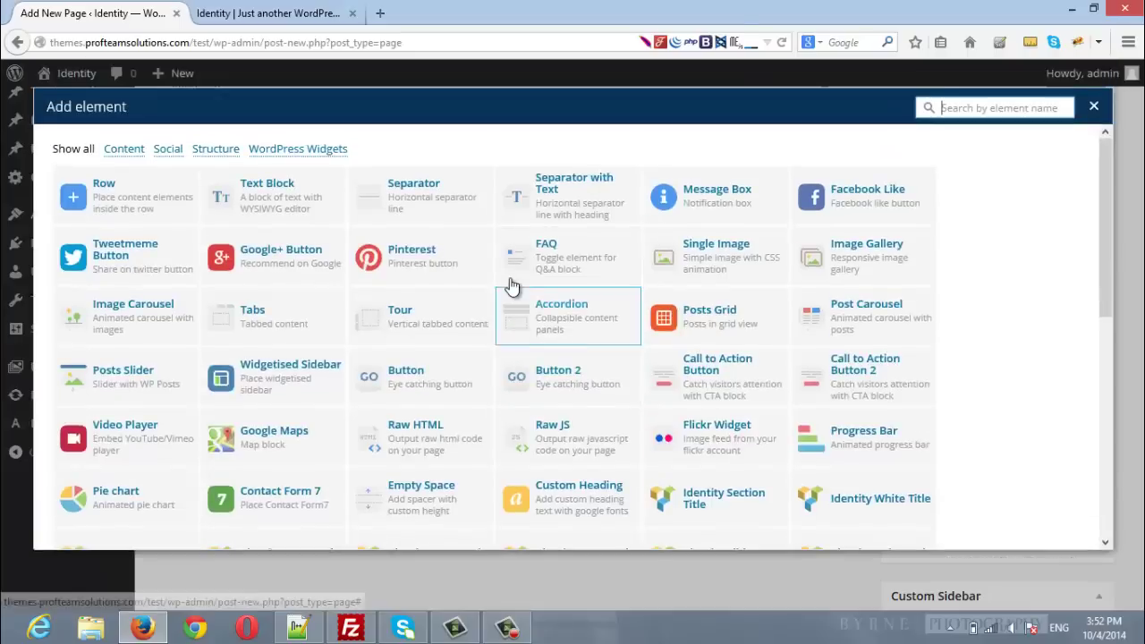
type("row")
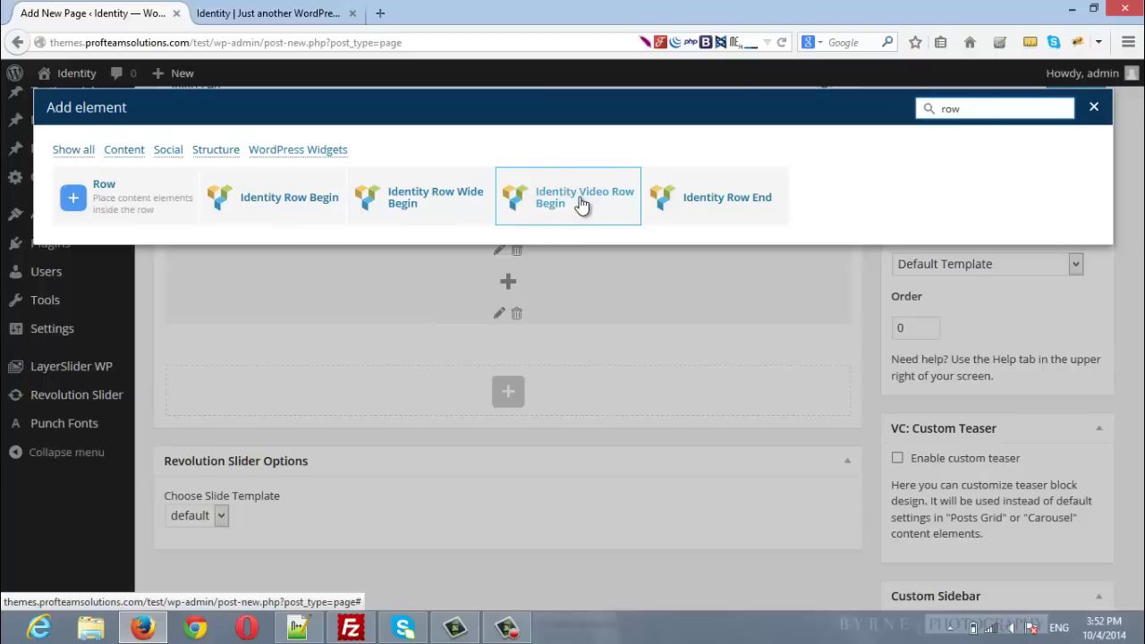
Step: Insert an Identity Row Begin with Background Color? set to No, parallax at Yes, and save
left_click(273, 207)
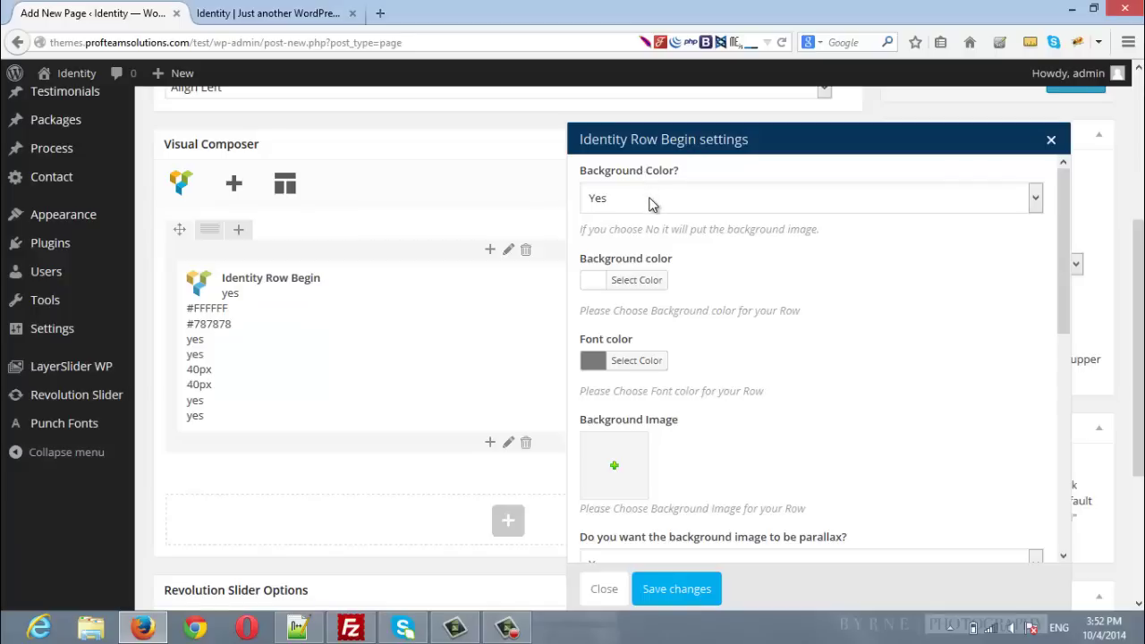
left_click(651, 204)
left_click(635, 238)
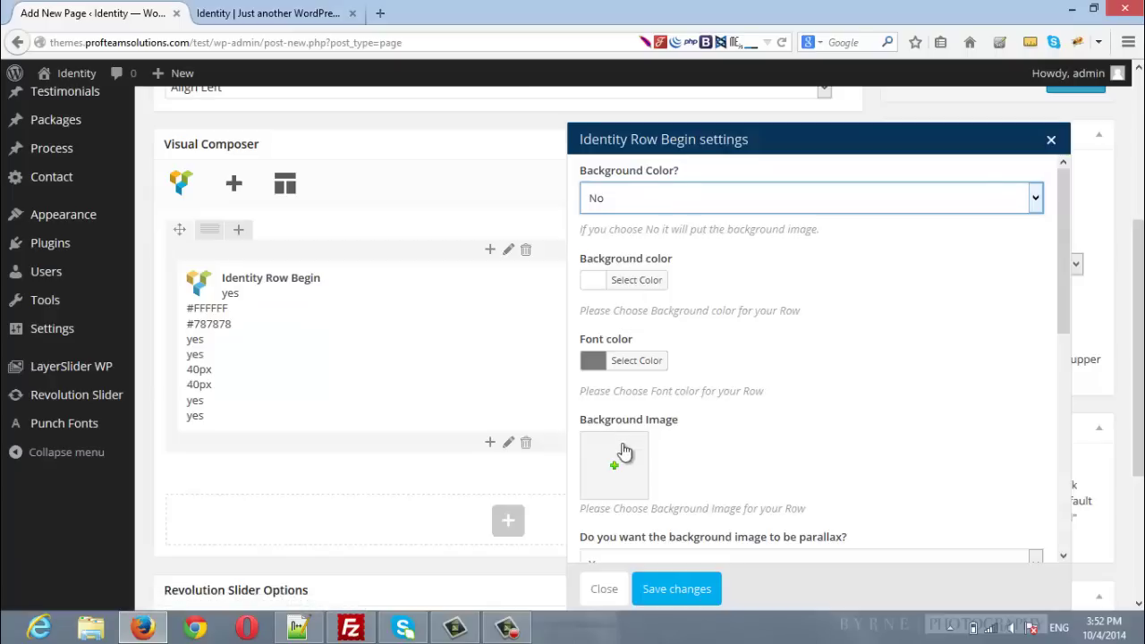
scroll(618, 456, "down", 3)
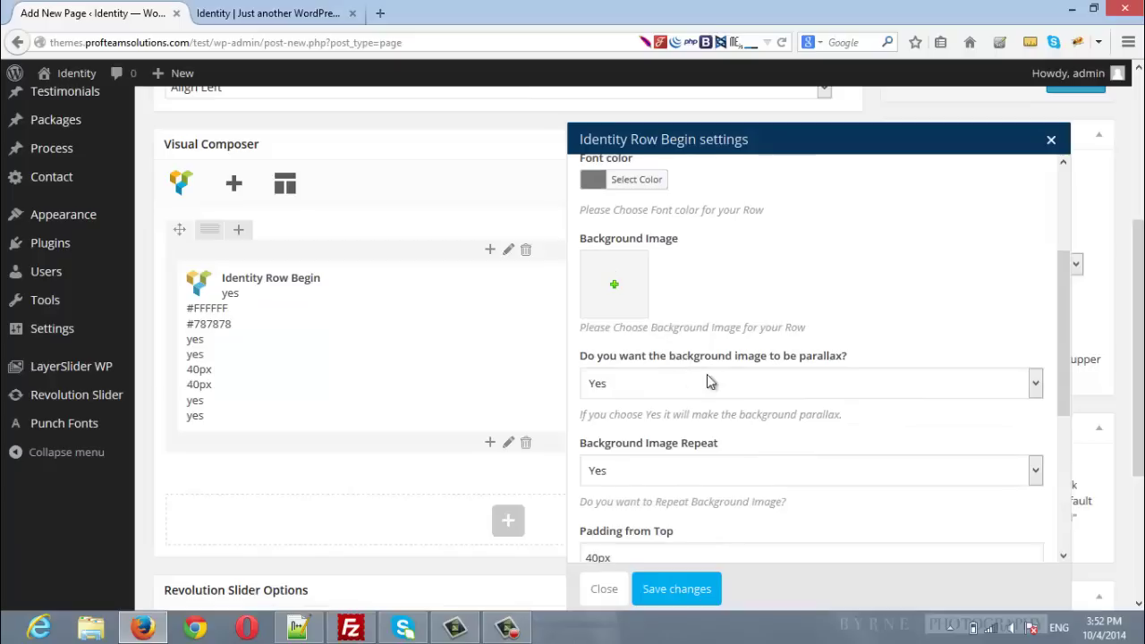
left_click(839, 383)
left_click(840, 383)
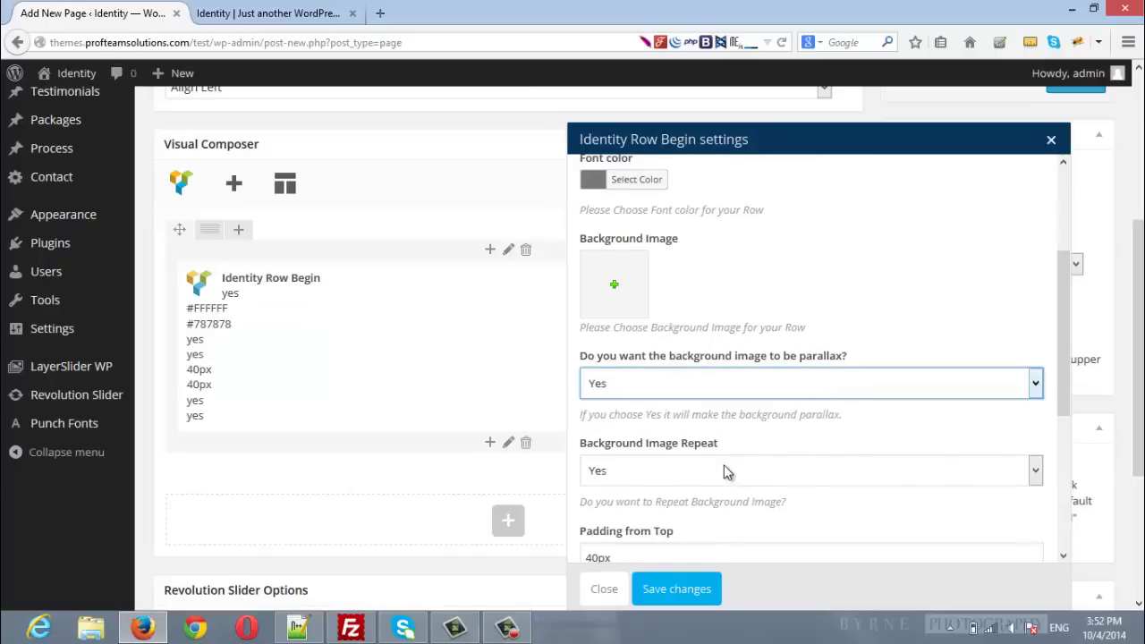
scroll(727, 471, "down", 5)
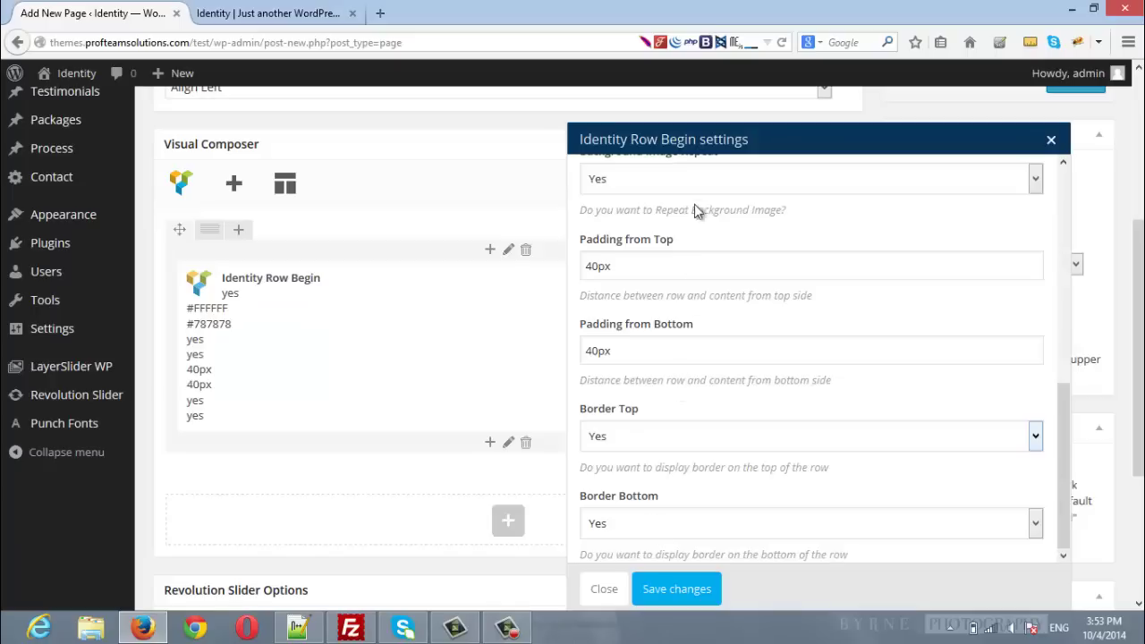
left_click(680, 591)
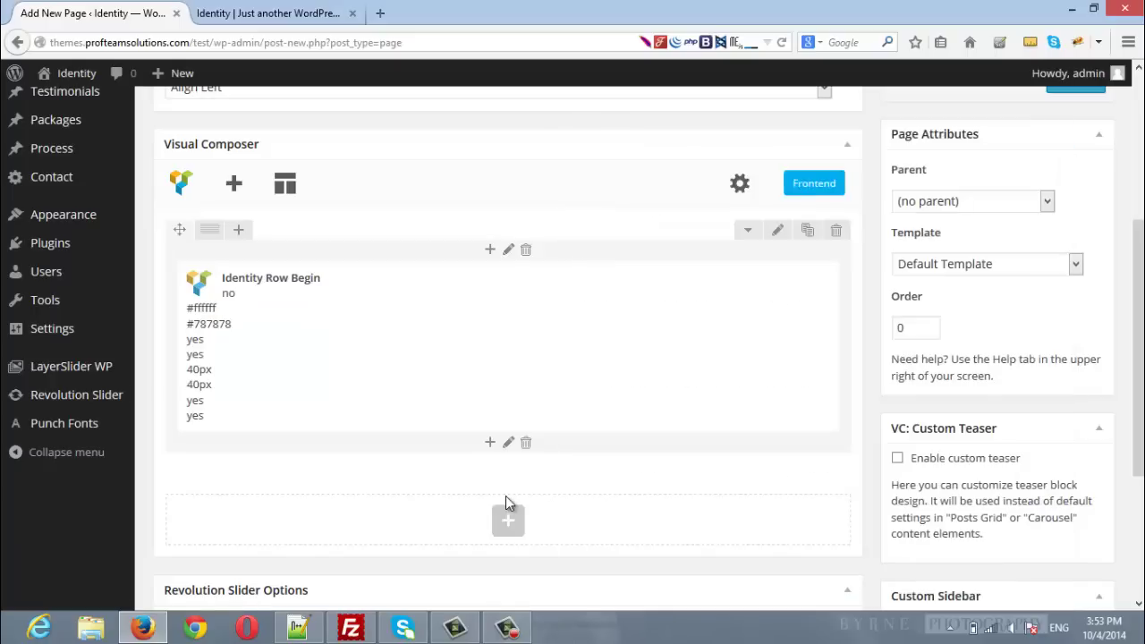
Step: Add an Identity Row End element below the Identity Row Begin
left_click(490, 448)
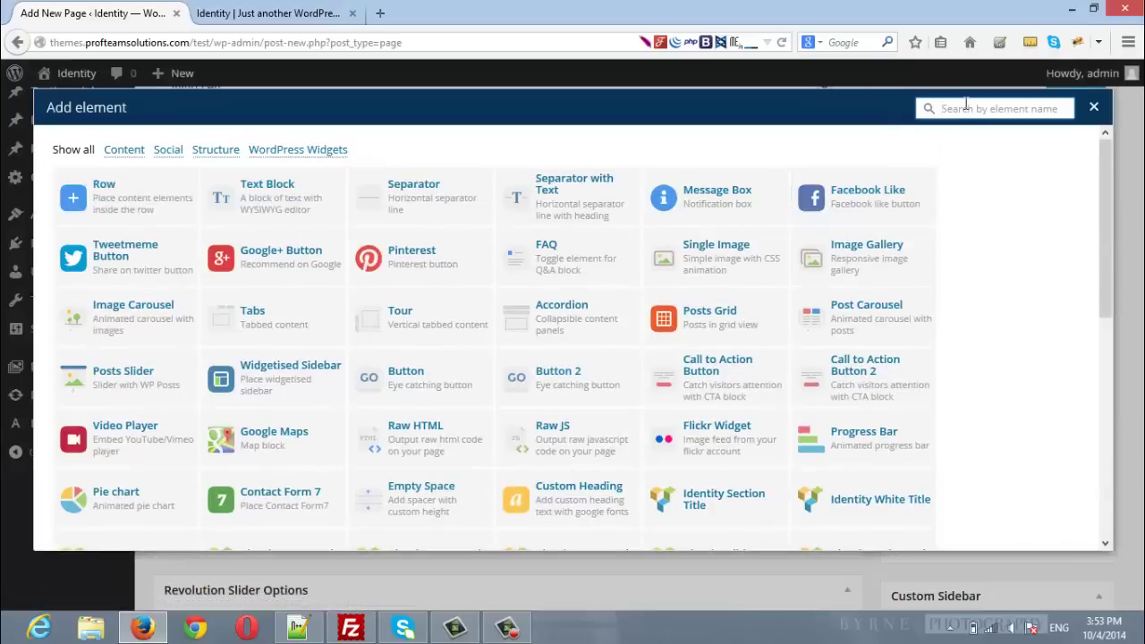
type("row")
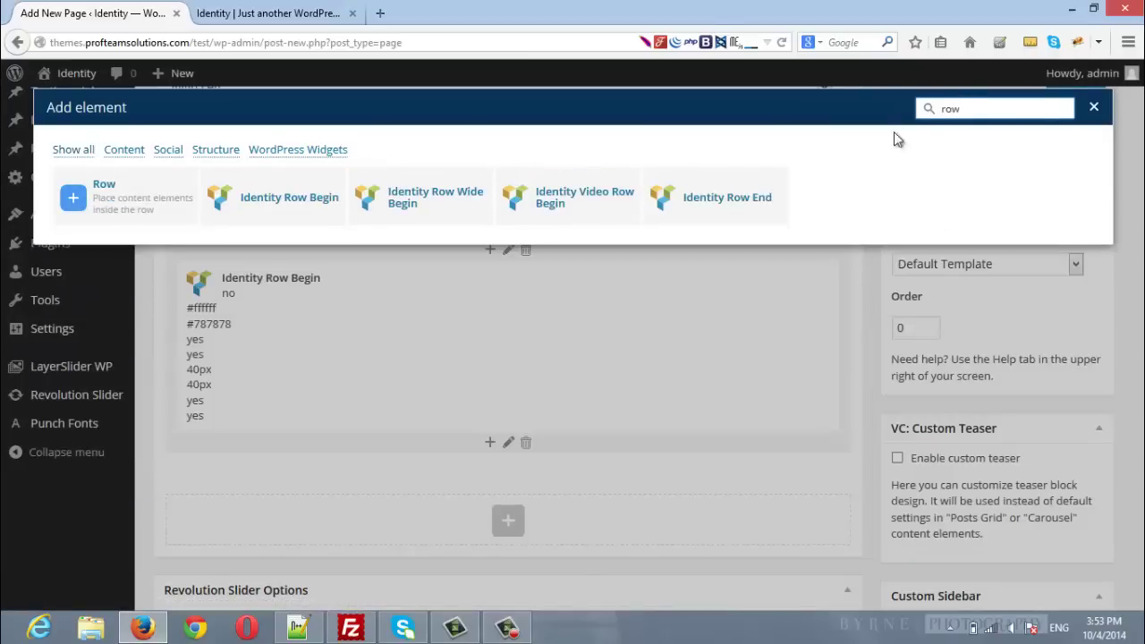
left_click(727, 198)
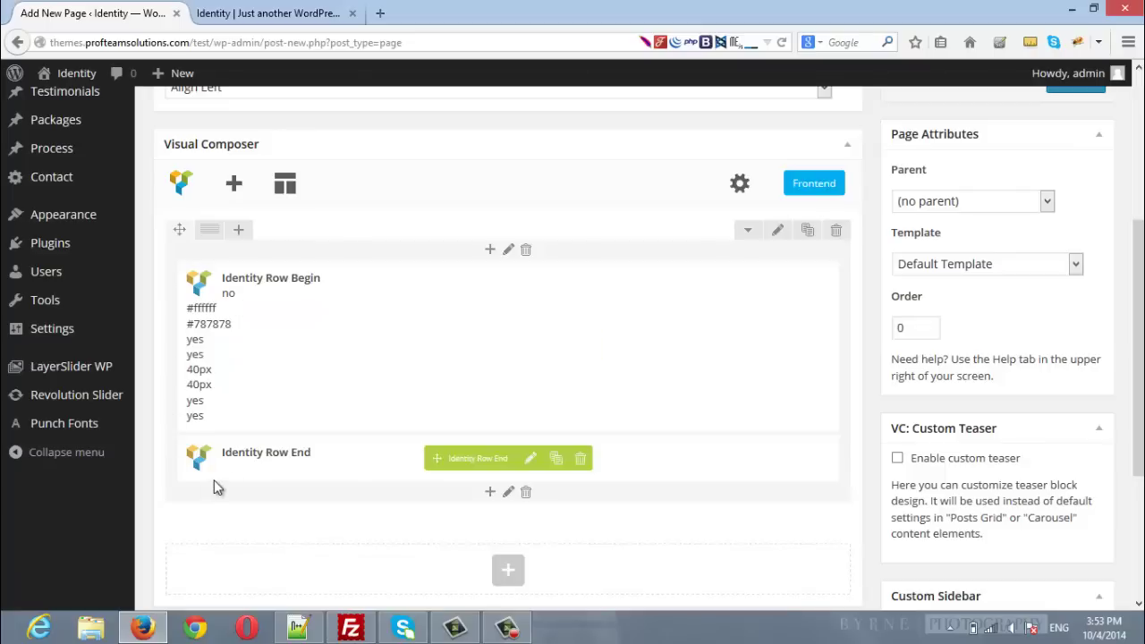
Step: Add a row, move it between Row Begin and Row End, and split it 1/2+1/2
left_click(490, 493)
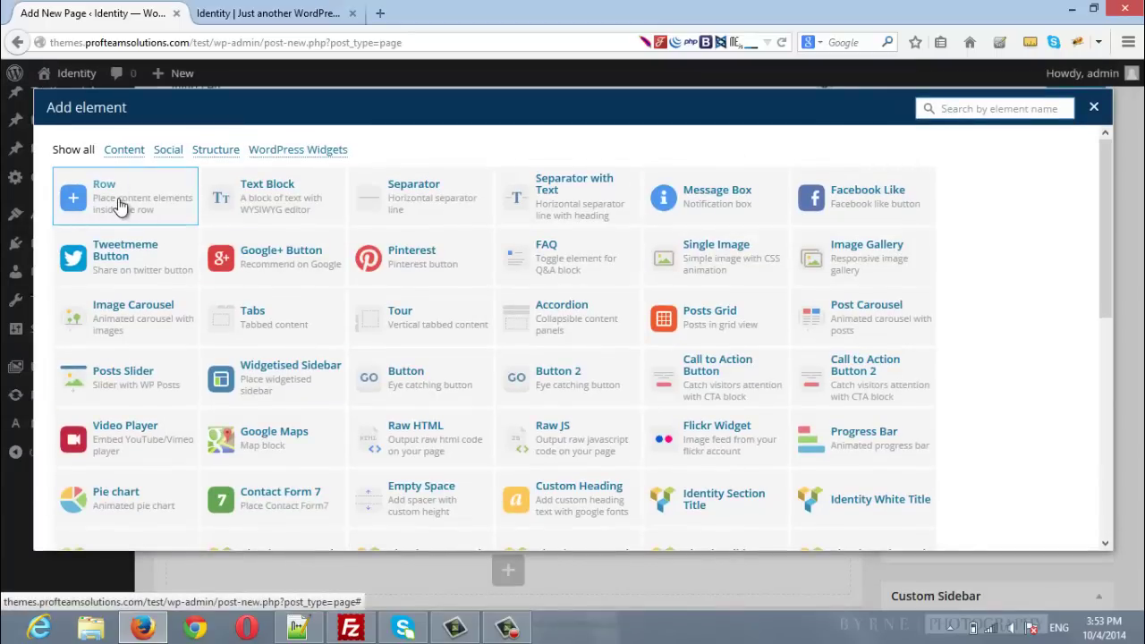
left_click(139, 219)
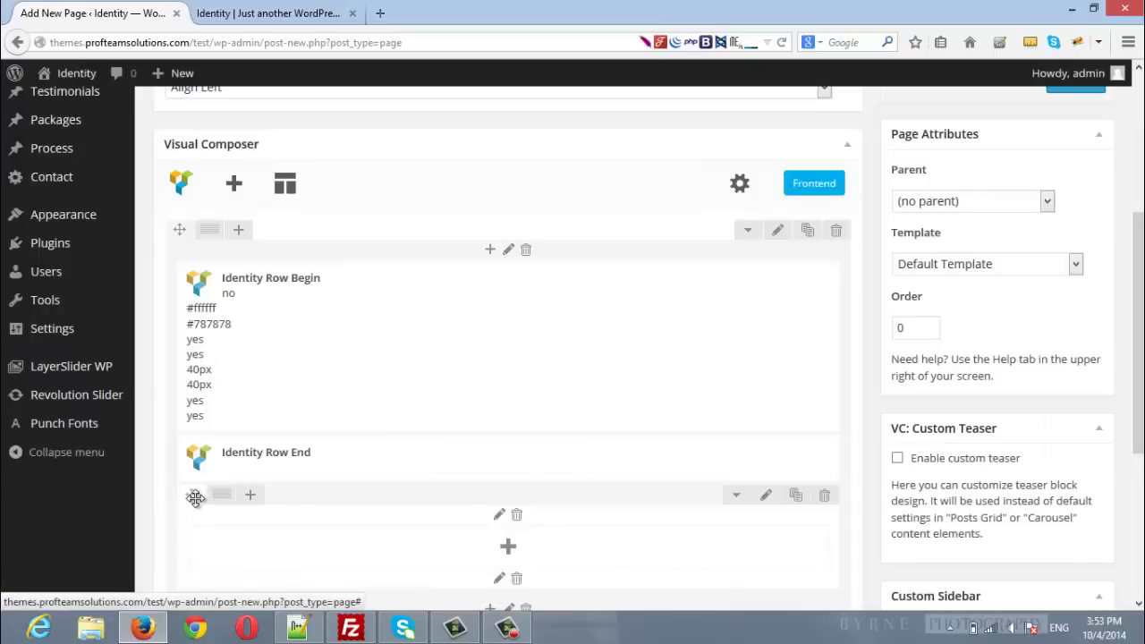
left_click_drag(197, 498, 345, 468)
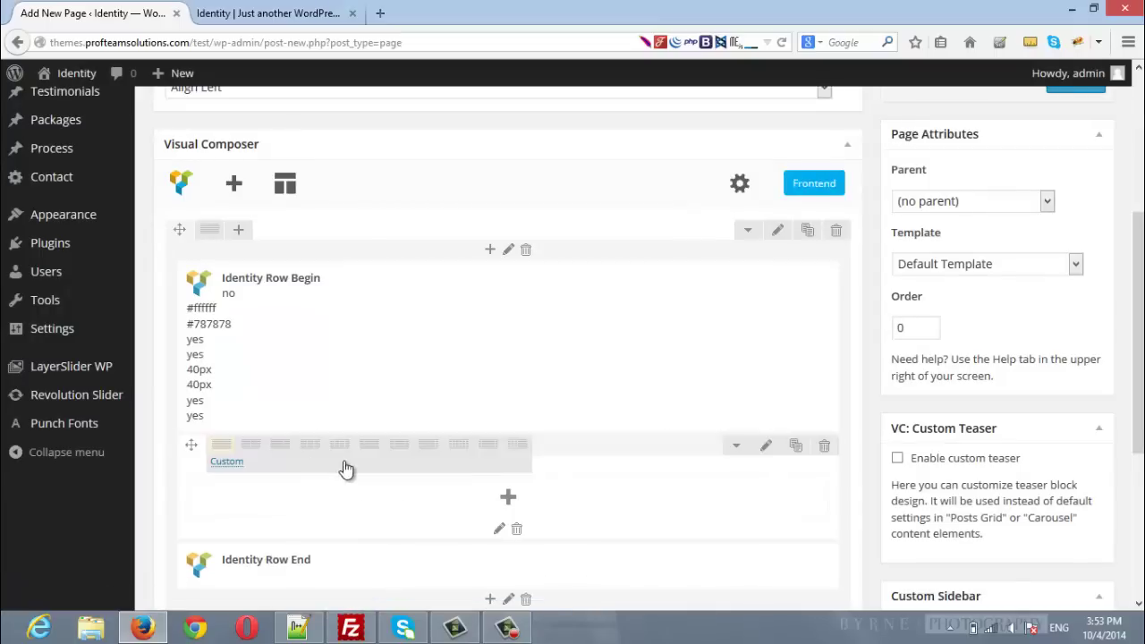
scroll(477, 426, "down", 3)
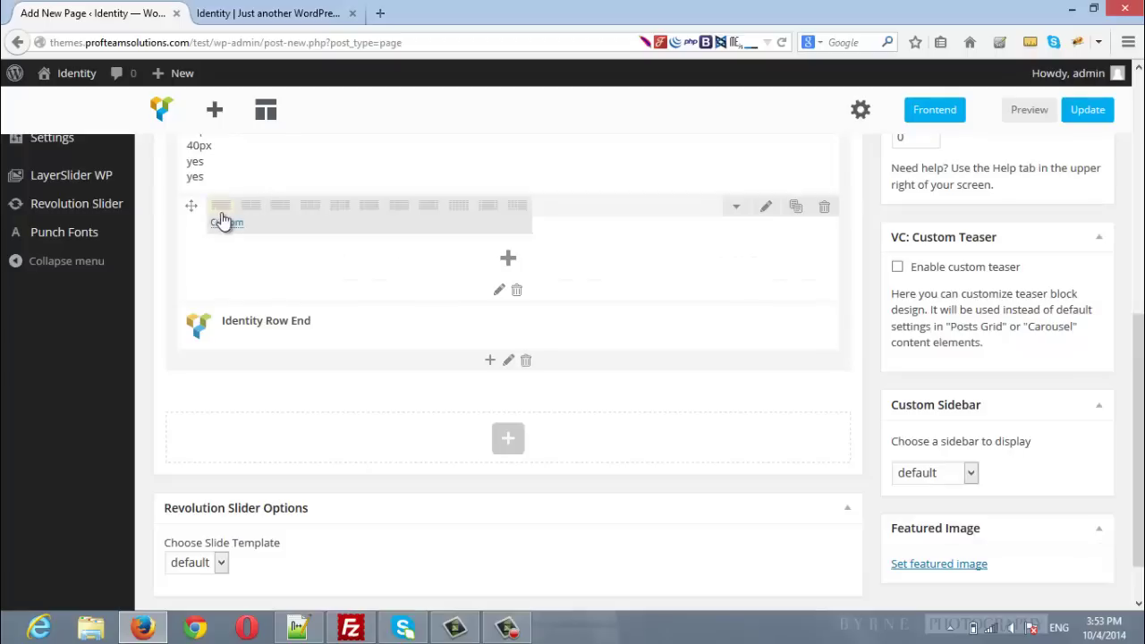
left_click(250, 211)
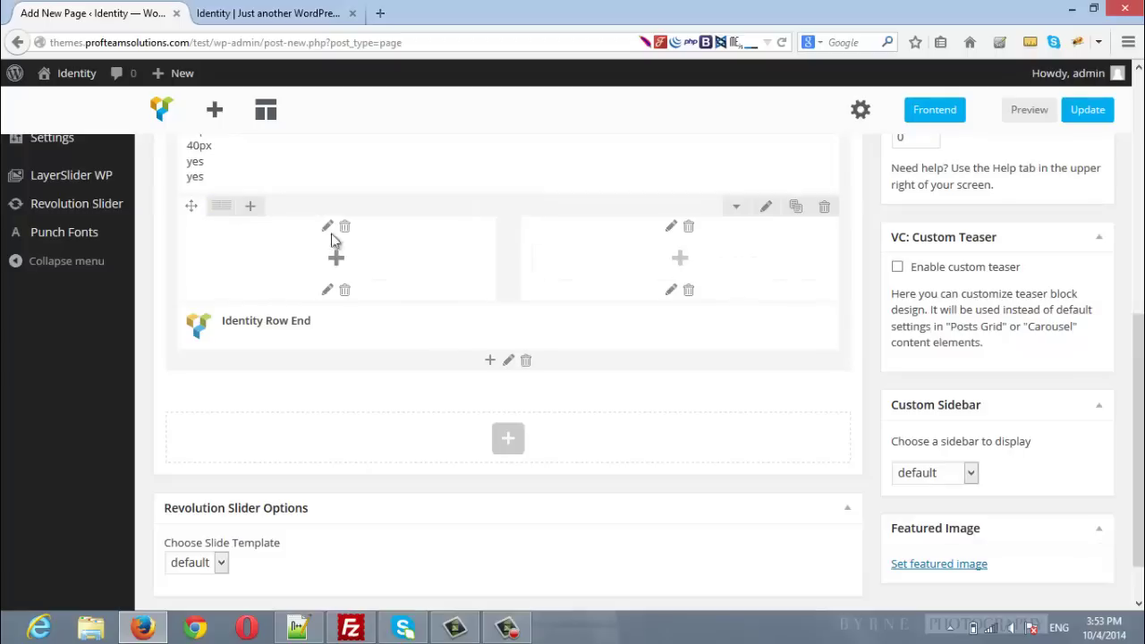
Step: Try a three-column inner row, revert to 1/2+1/2, and open Add element for the first column
left_click(308, 211)
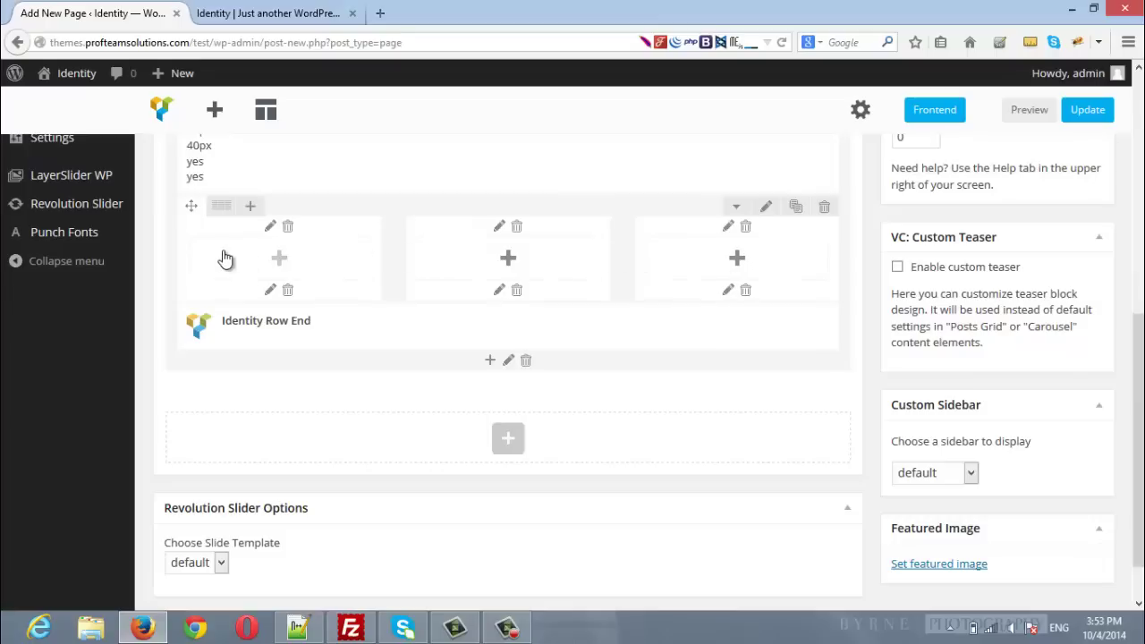
mouse_move(222, 211)
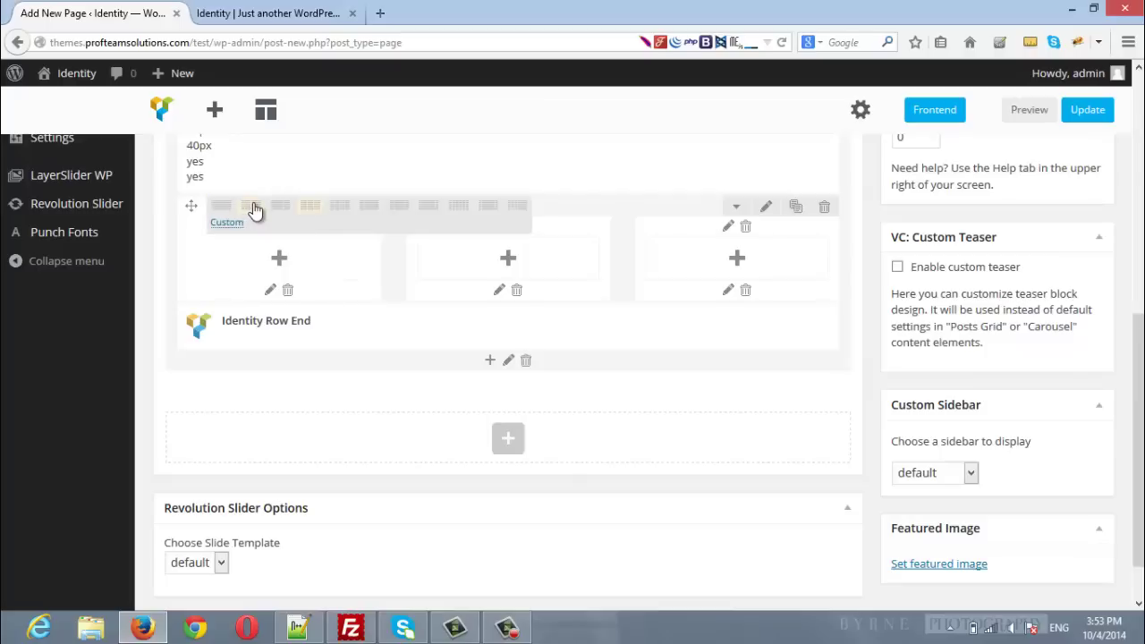
left_click(254, 209)
left_click(337, 257)
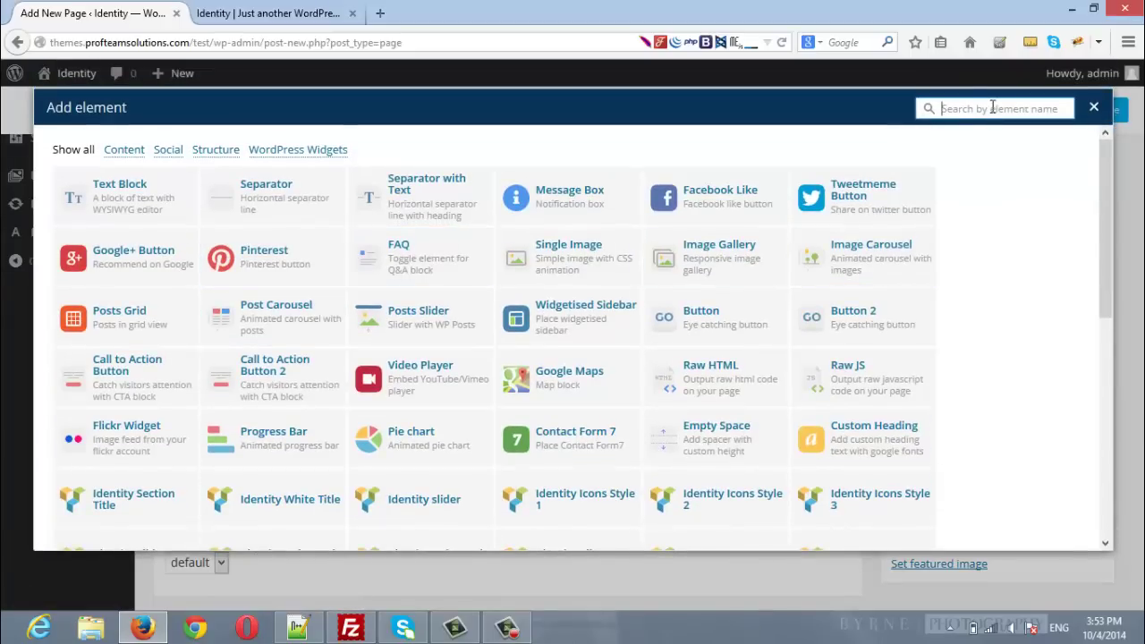
Step: Search 'ident' and add an Identity Icons Style 1 element to the first column
left_click(993, 108)
type("icn")
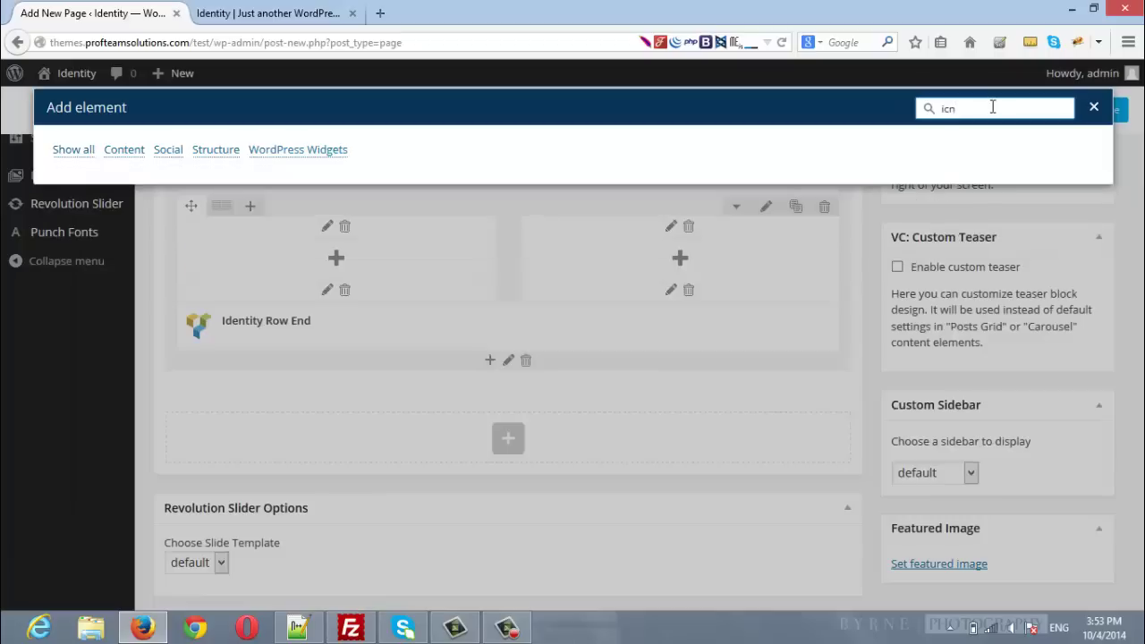
key("BackSpace")
key("BackSpace")
type("identity")
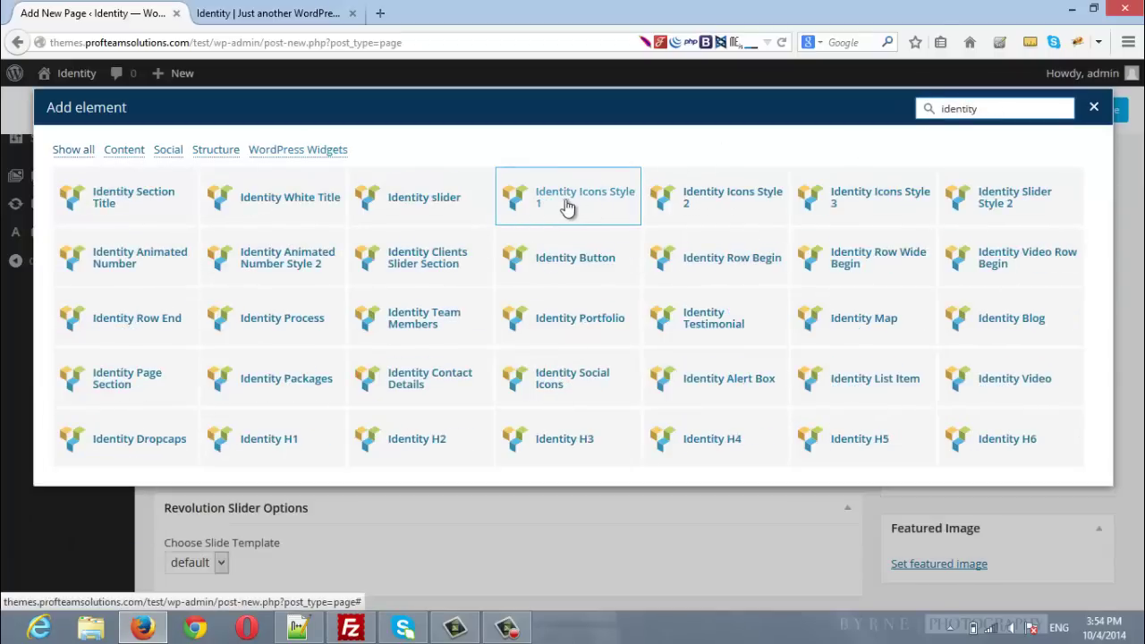
left_click(565, 204)
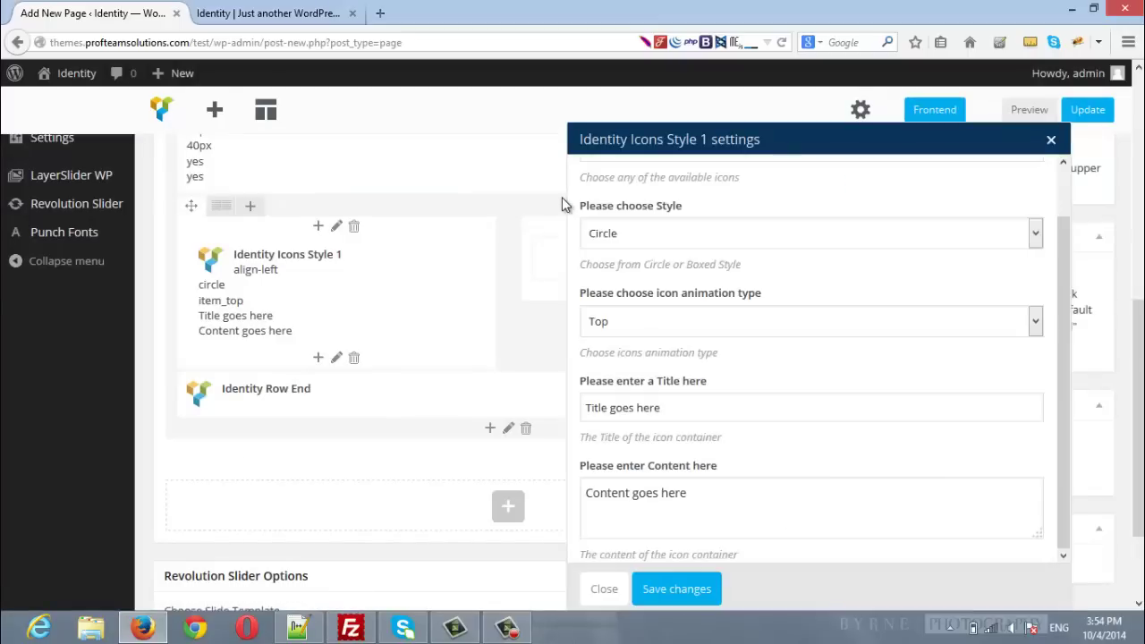
Step: Set the element's icon to Home, style to Box, and animation to Bottom
scroll(834, 248, "up", 1)
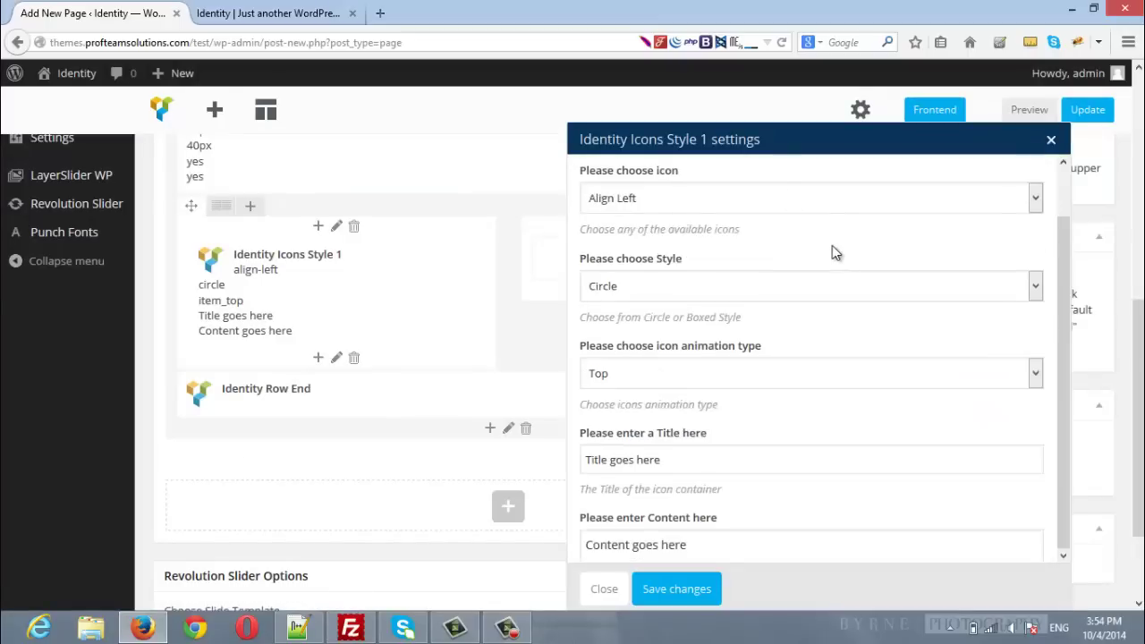
left_click(726, 202)
type("heart")
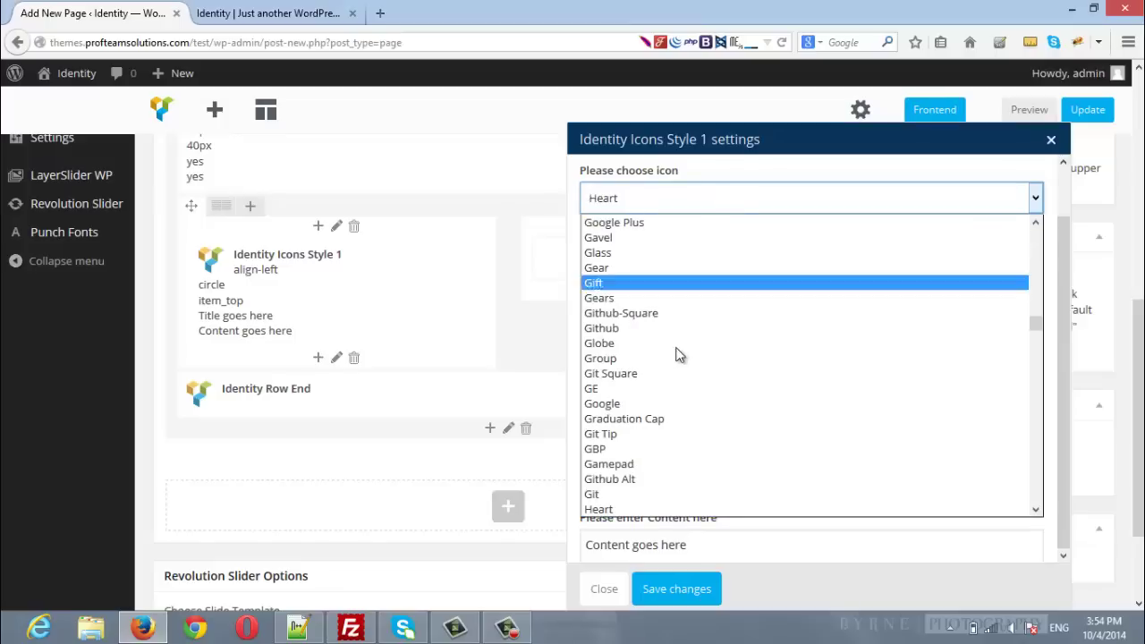
scroll(674, 363, "down", 1)
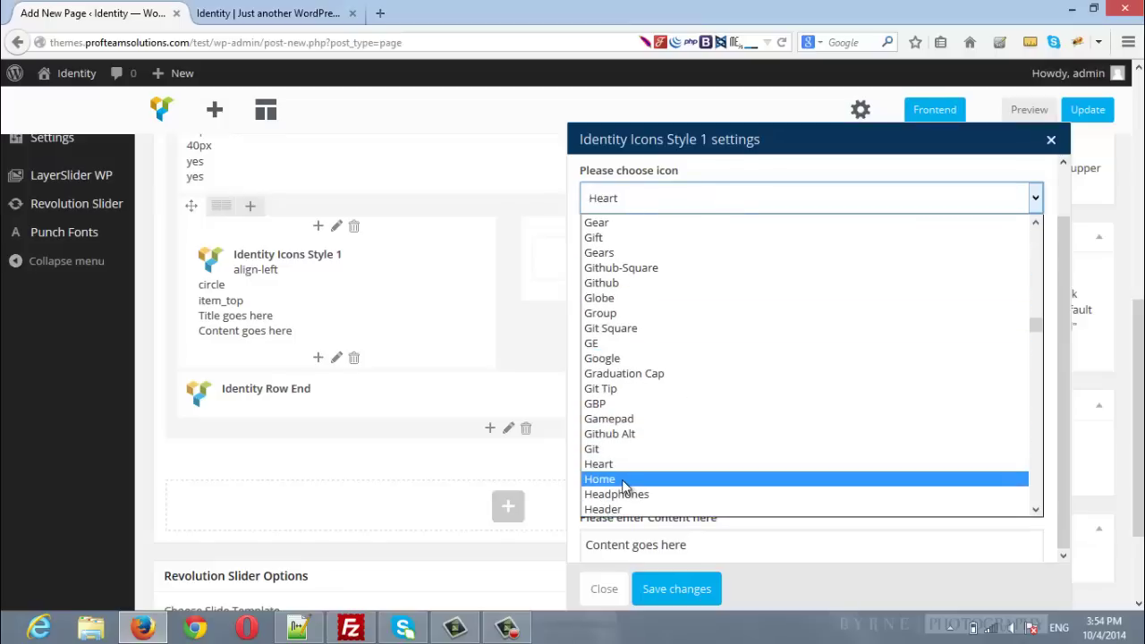
left_click(631, 478)
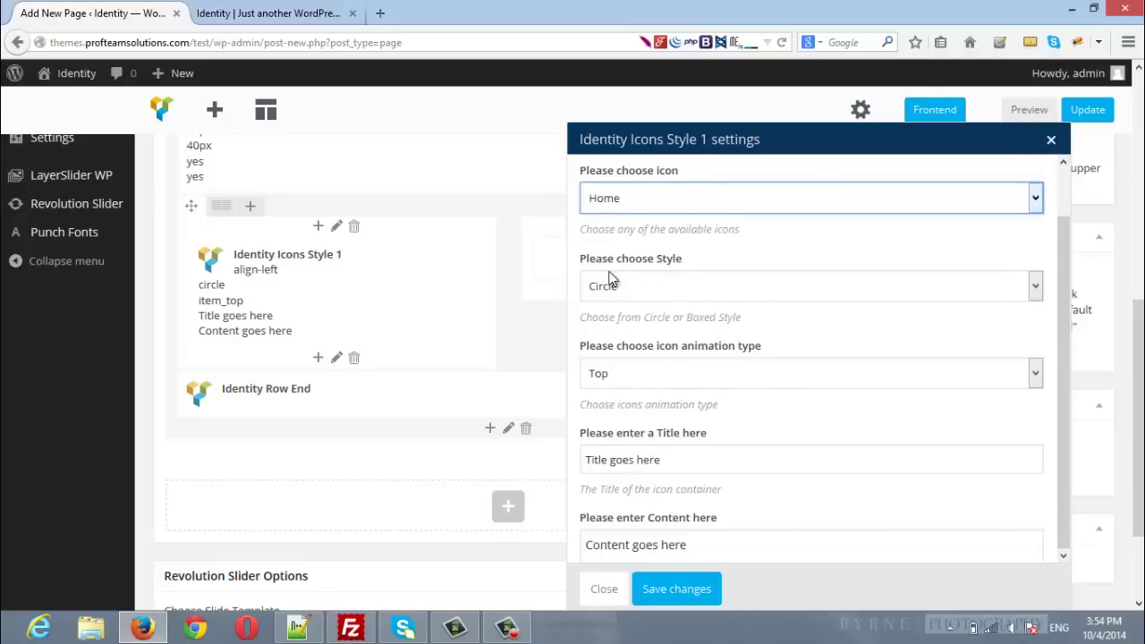
left_click(666, 288)
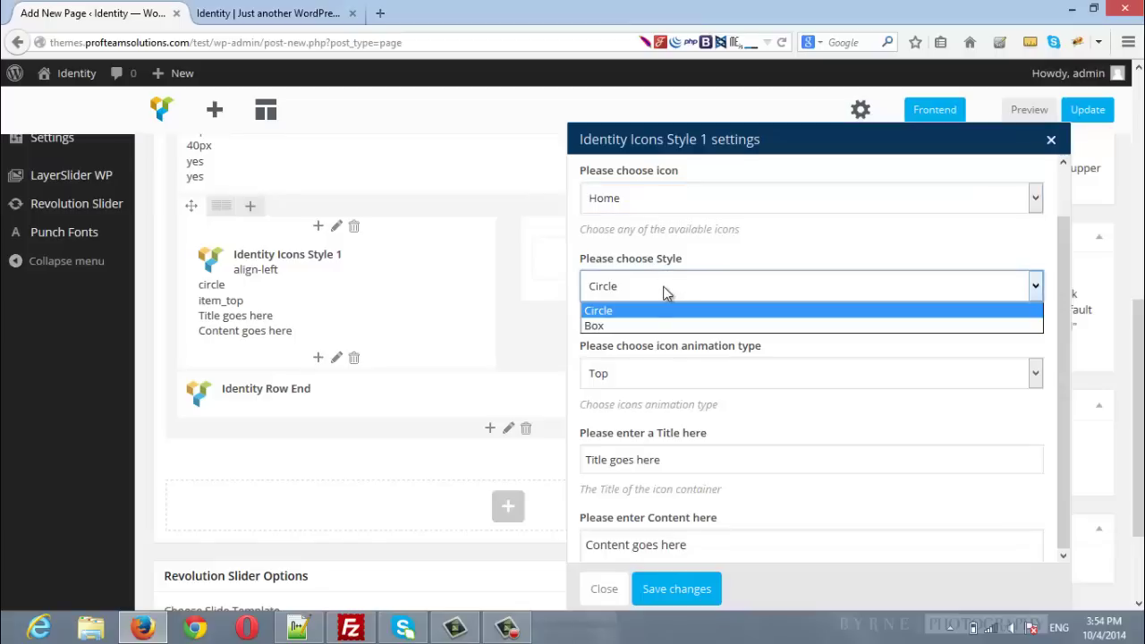
left_click(627, 326)
scroll(799, 364, "down", 1)
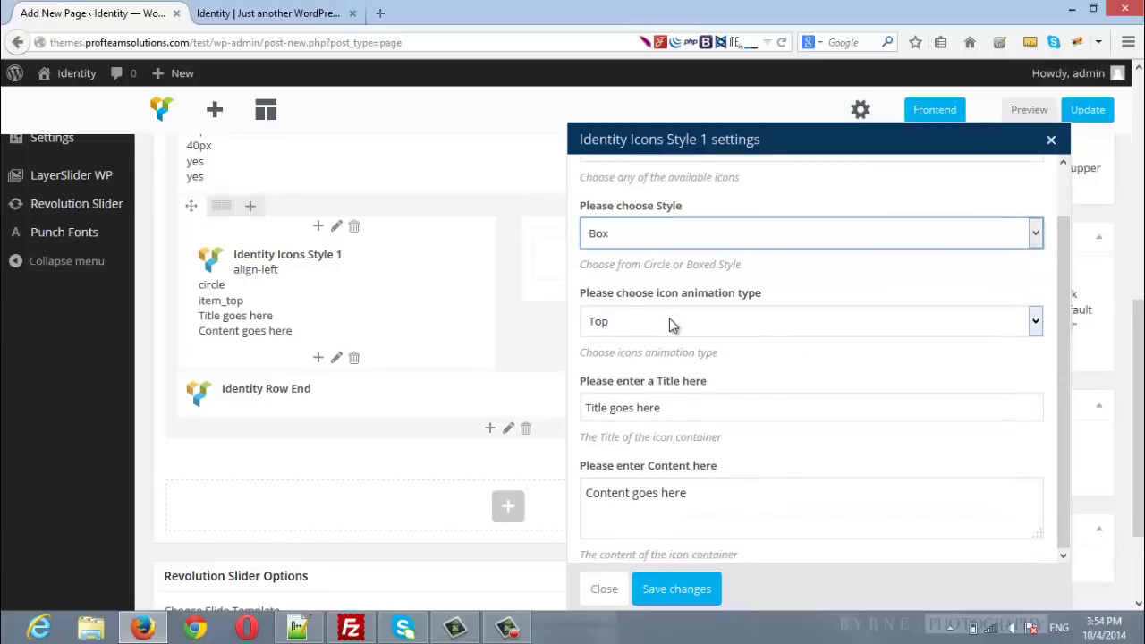
left_click(660, 320)
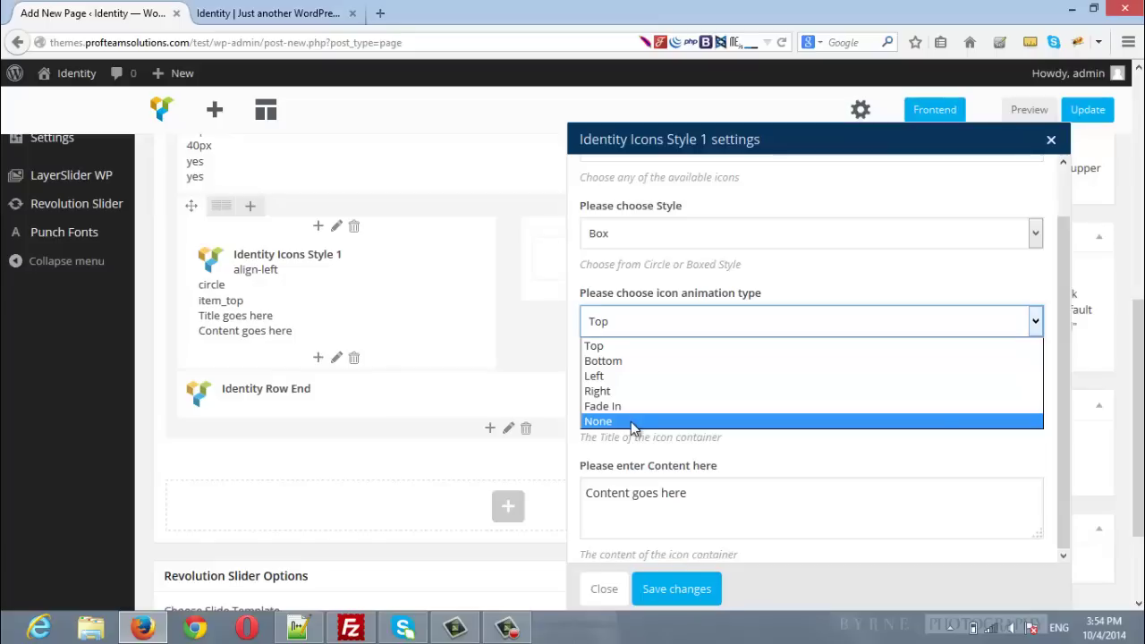
left_click(620, 361)
Step: Lengthen the content with repeated 'Content goes here' text and save the element
scroll(647, 373, "down", 3)
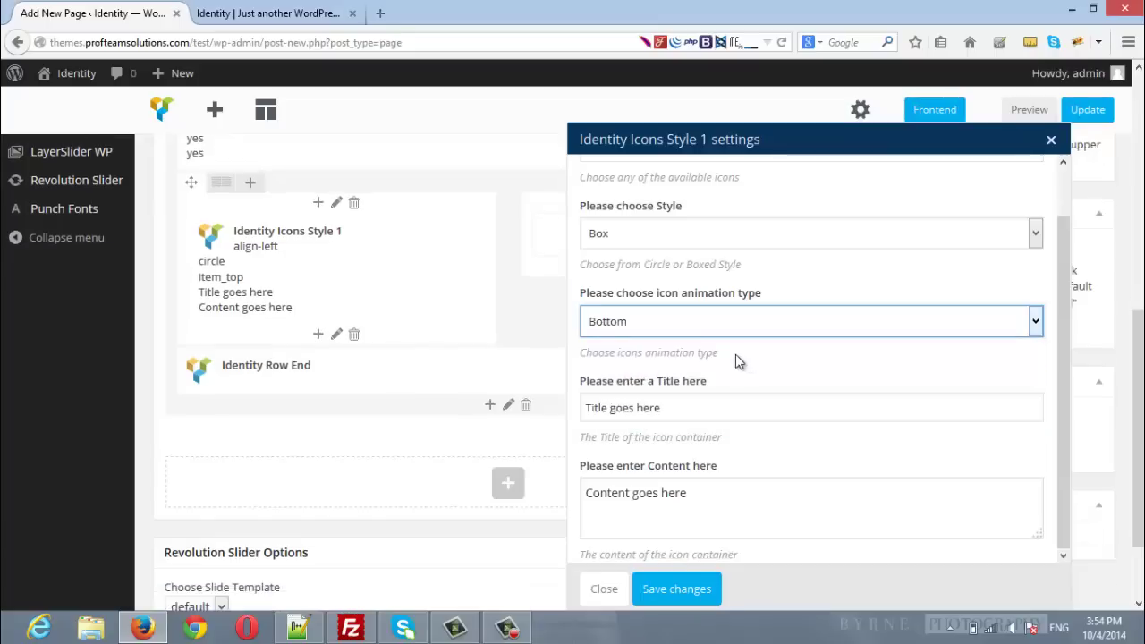
left_click_drag(706, 479, 533, 485)
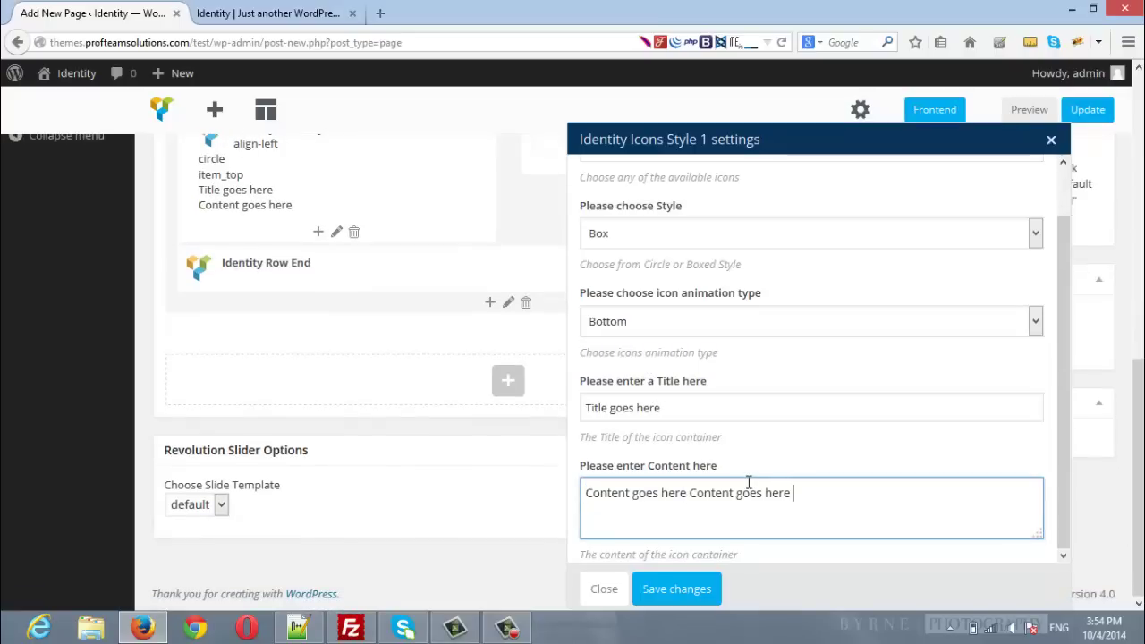
type("Content goes here")
type("Content goes here")
type("Content goes here")
type("Content goes here")
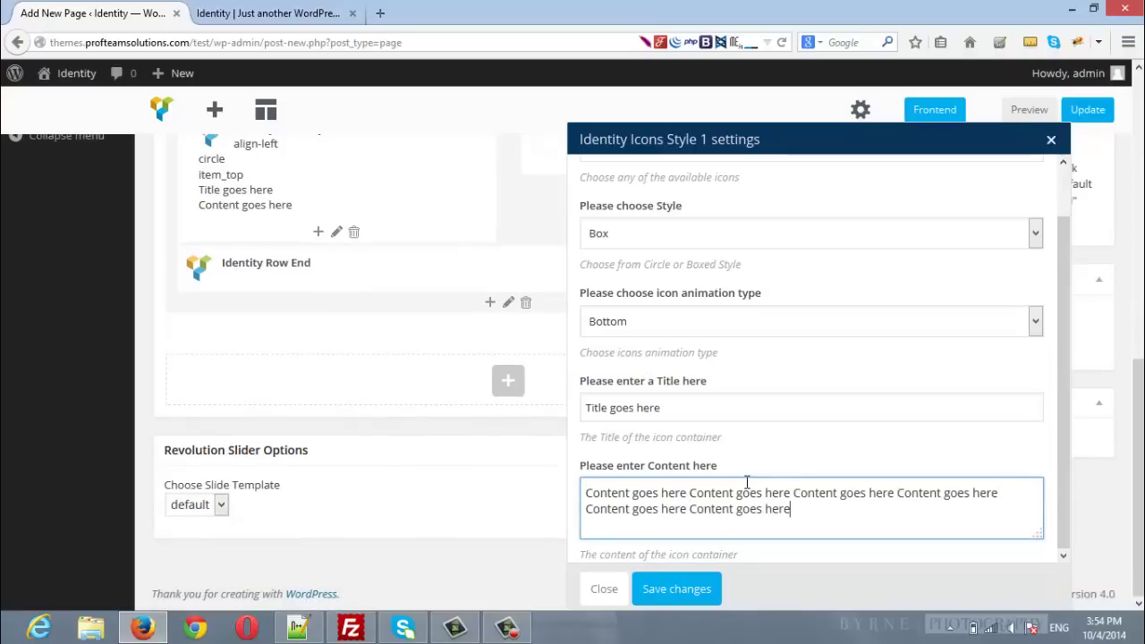
left_click(677, 589)
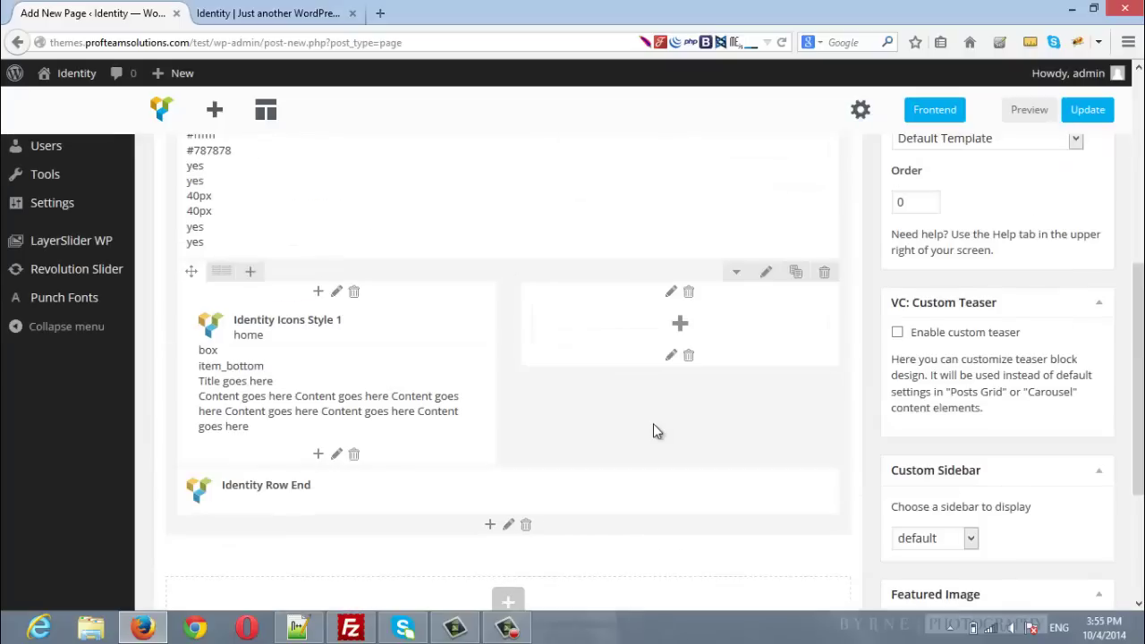
Step: Add an Identity Icons Style 1 element to the empty right column via an 'identi' search
left_click(682, 323)
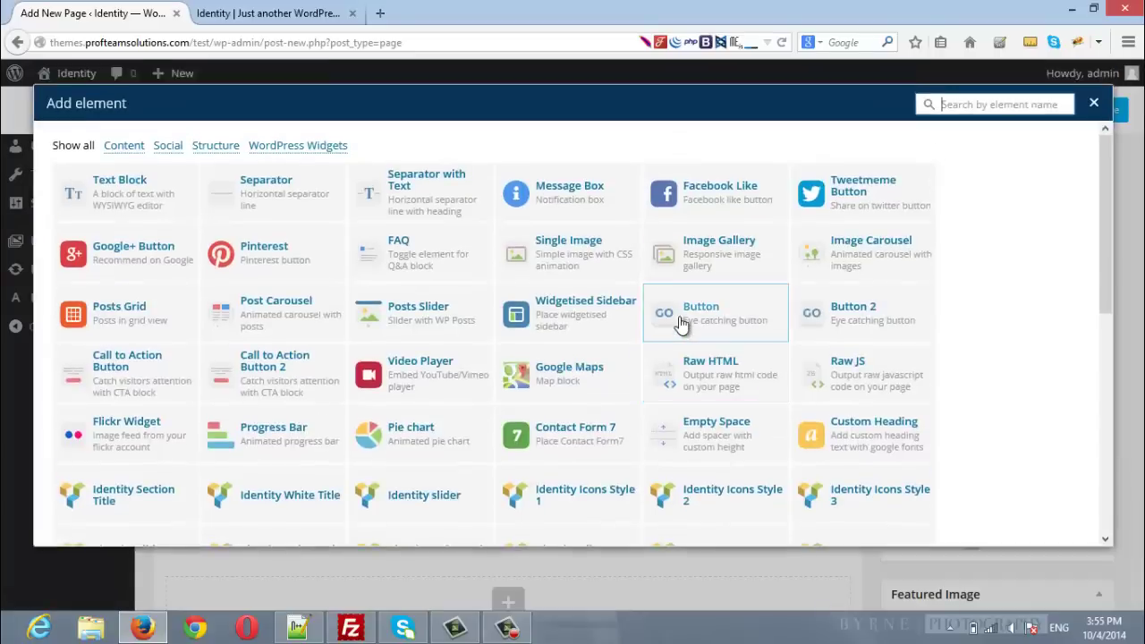
left_click(969, 108)
type("identity")
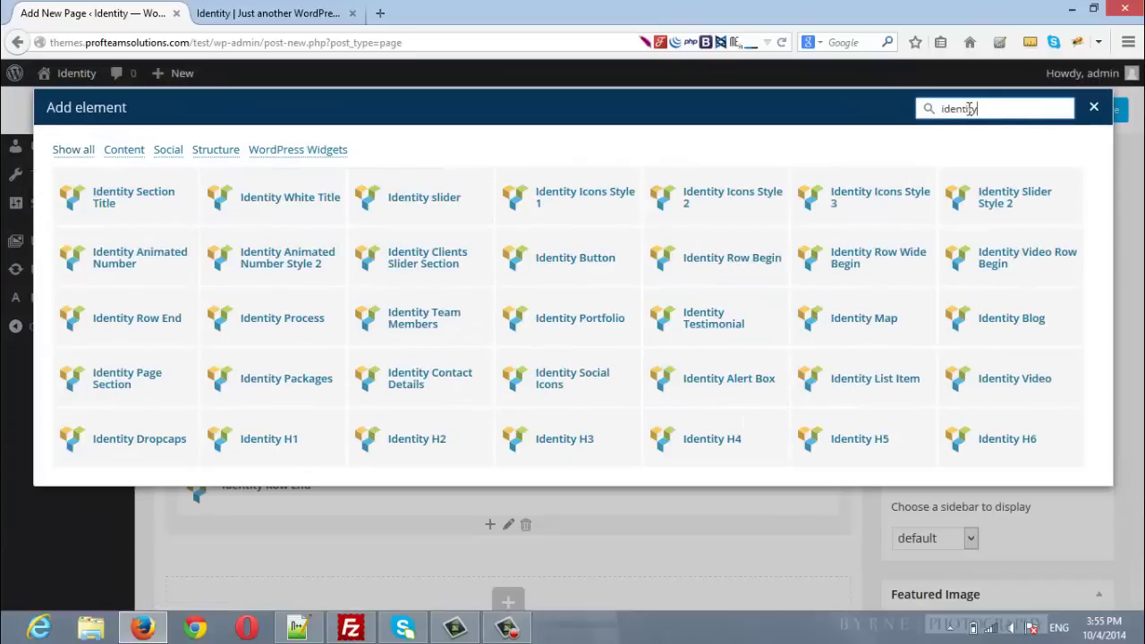
left_click(591, 198)
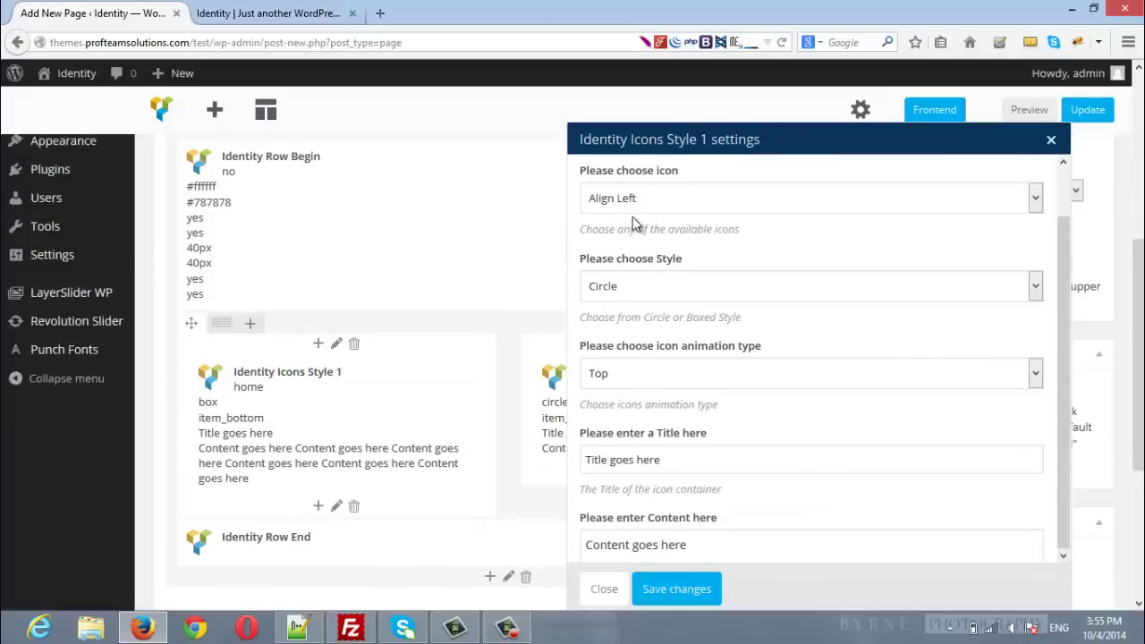
Step: Set the icon to Header, keeping Circle style and Top animation
left_click(642, 203)
key("h")
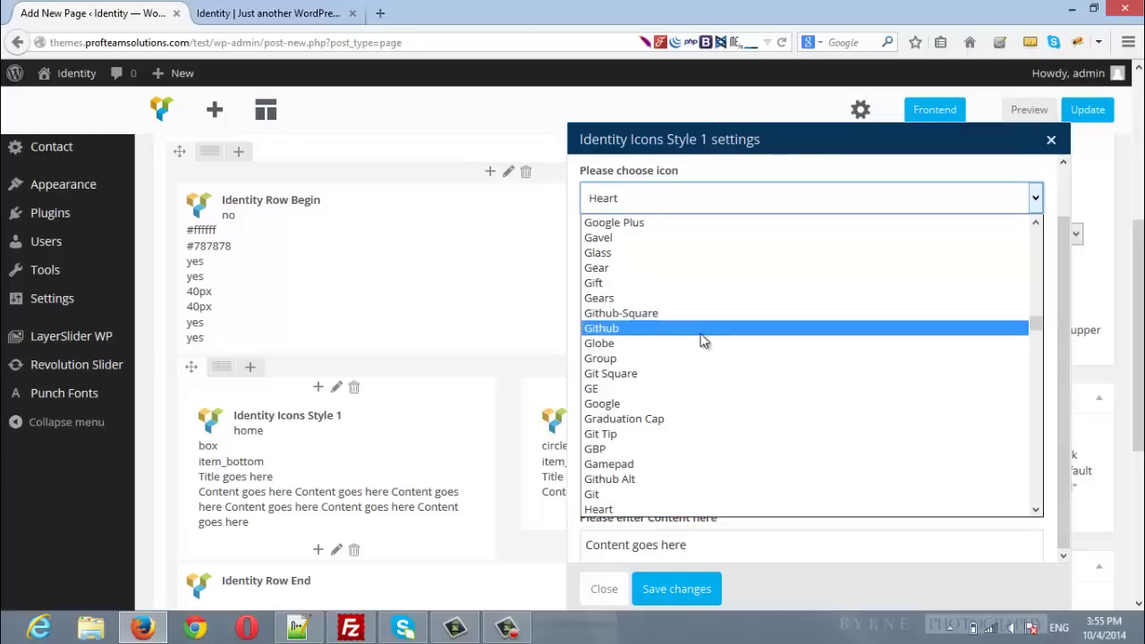
scroll(684, 428, "down", 3)
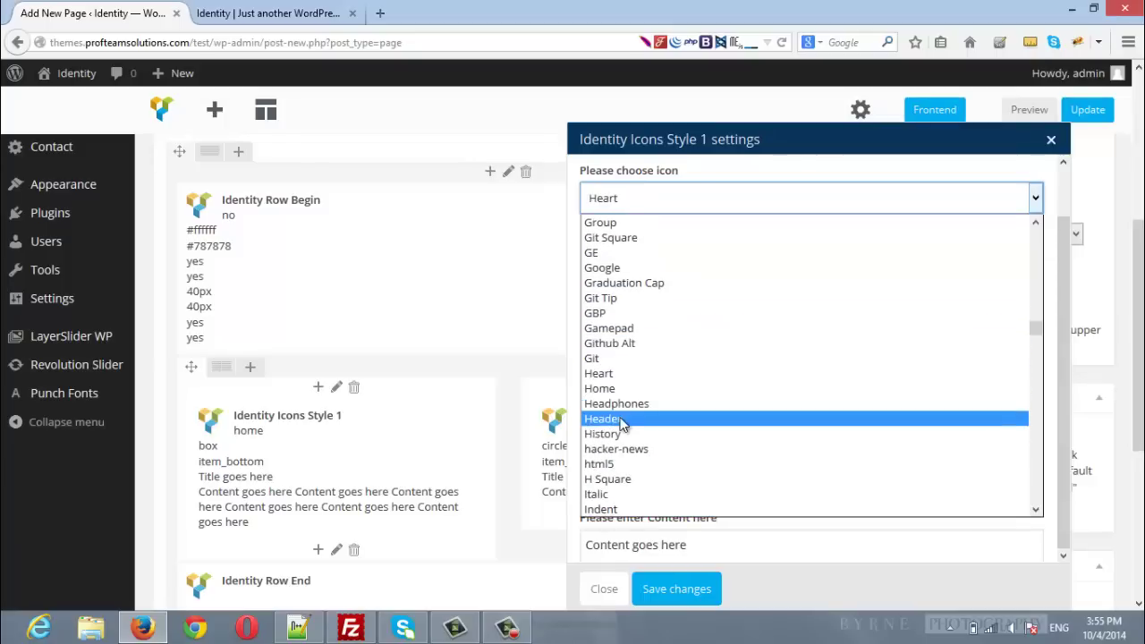
left_click(622, 421)
left_click(654, 286)
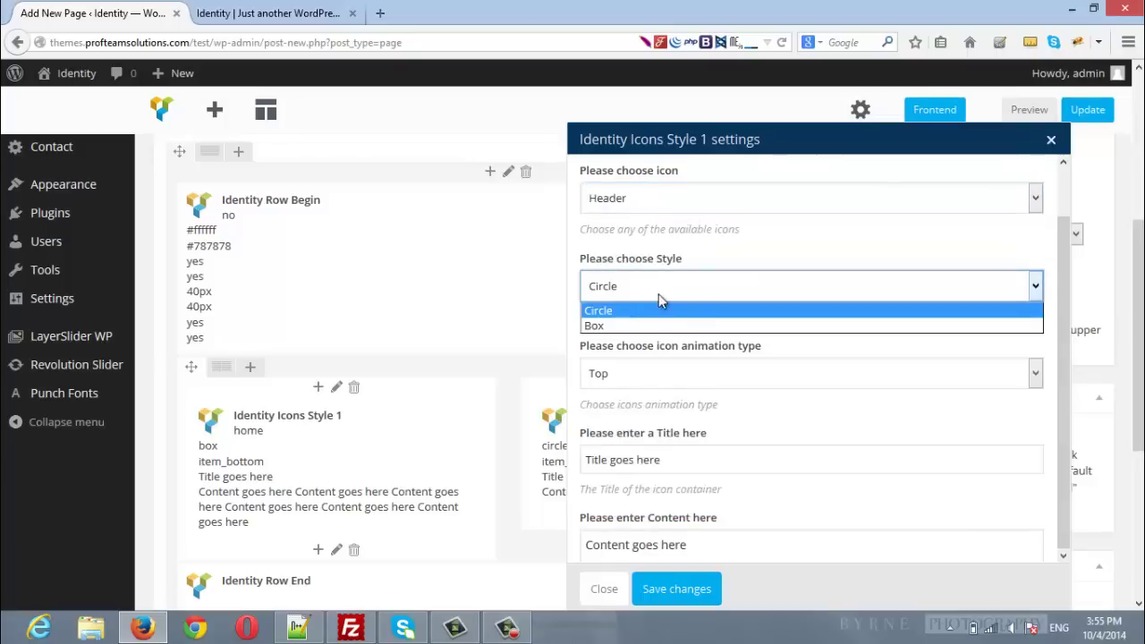
left_click(673, 291)
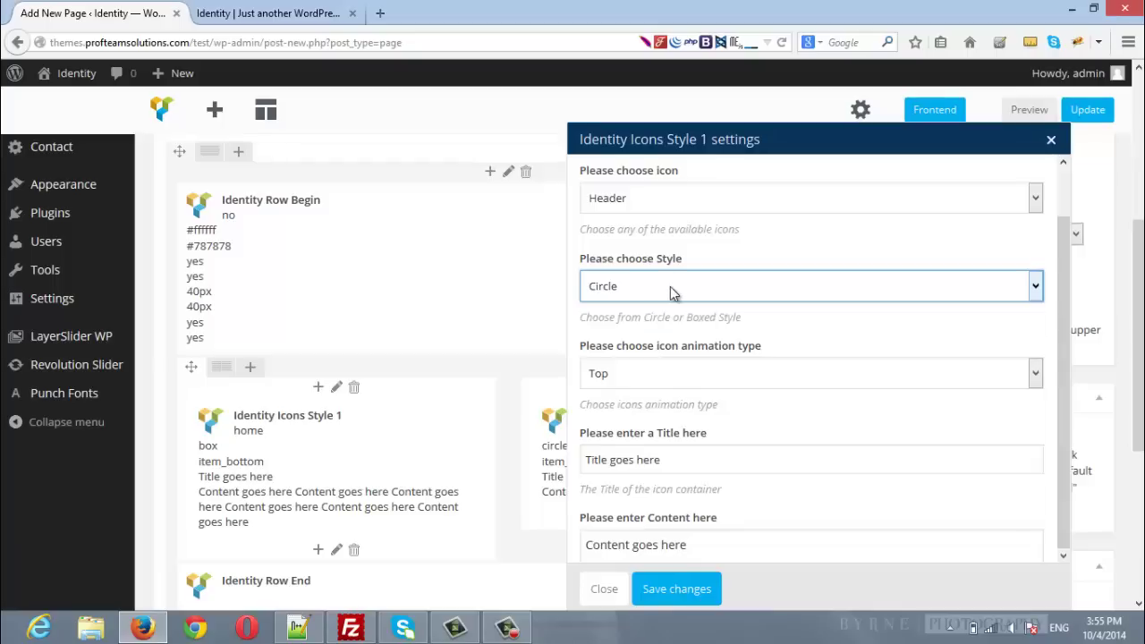
left_click(652, 383)
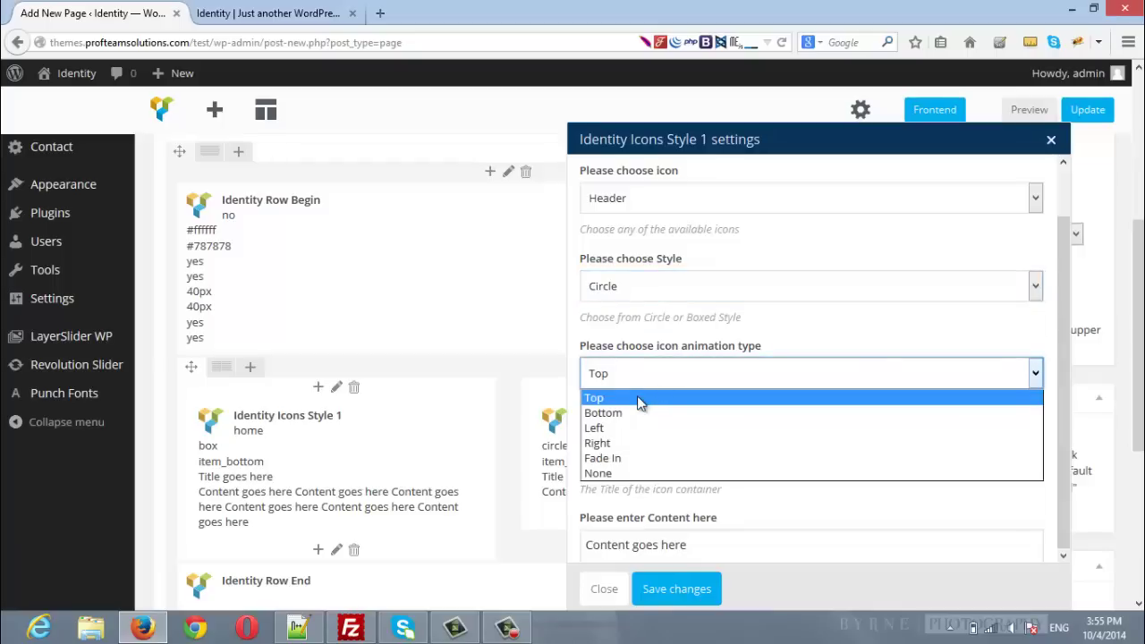
left_click(637, 396)
Step: Lengthen the content with repeated placeholder text and save the right element
scroll(728, 403, "down", 1)
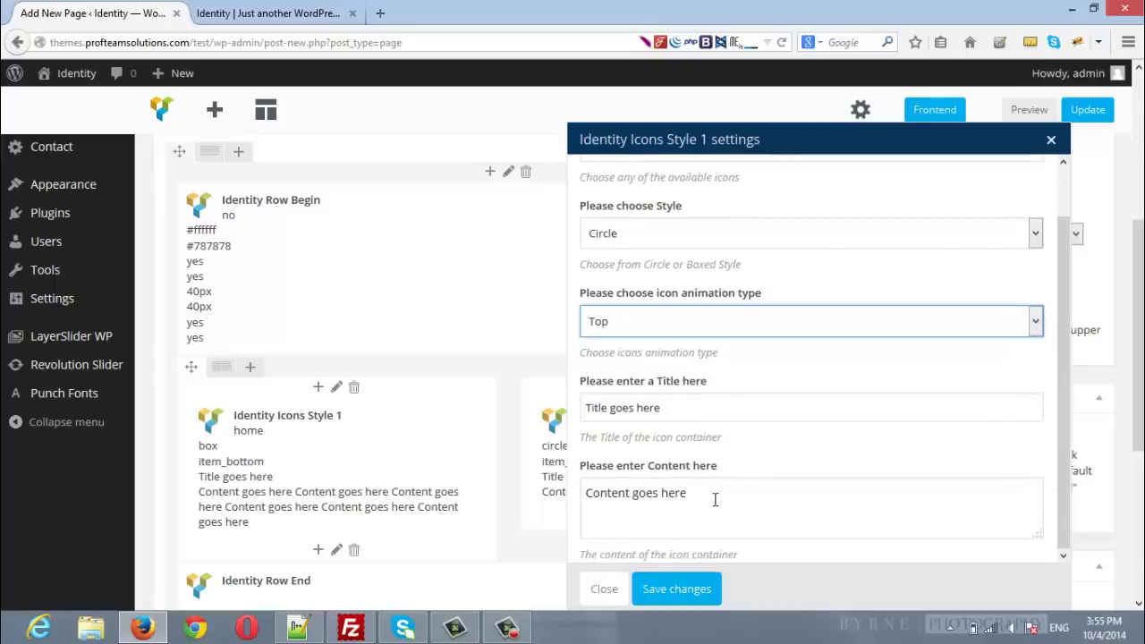
triple_click(672, 499)
key("ctrl+v")
key("ctrl+v")
key("ctrl+v")
key("ctrl+v")
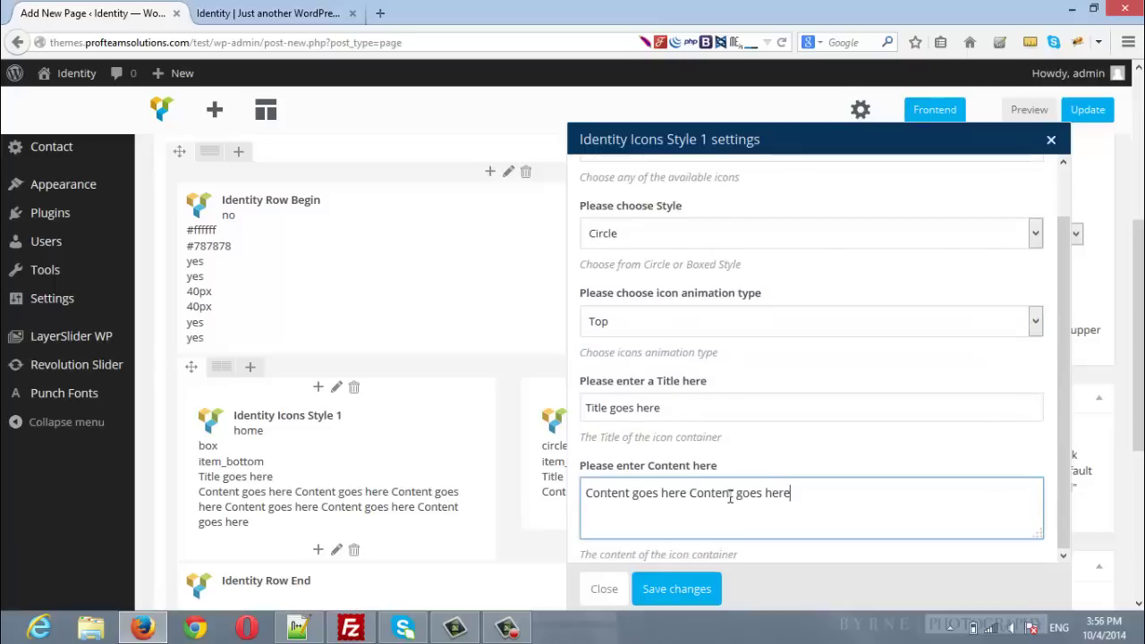
key("ctrl+v")
key("ctrl+v")
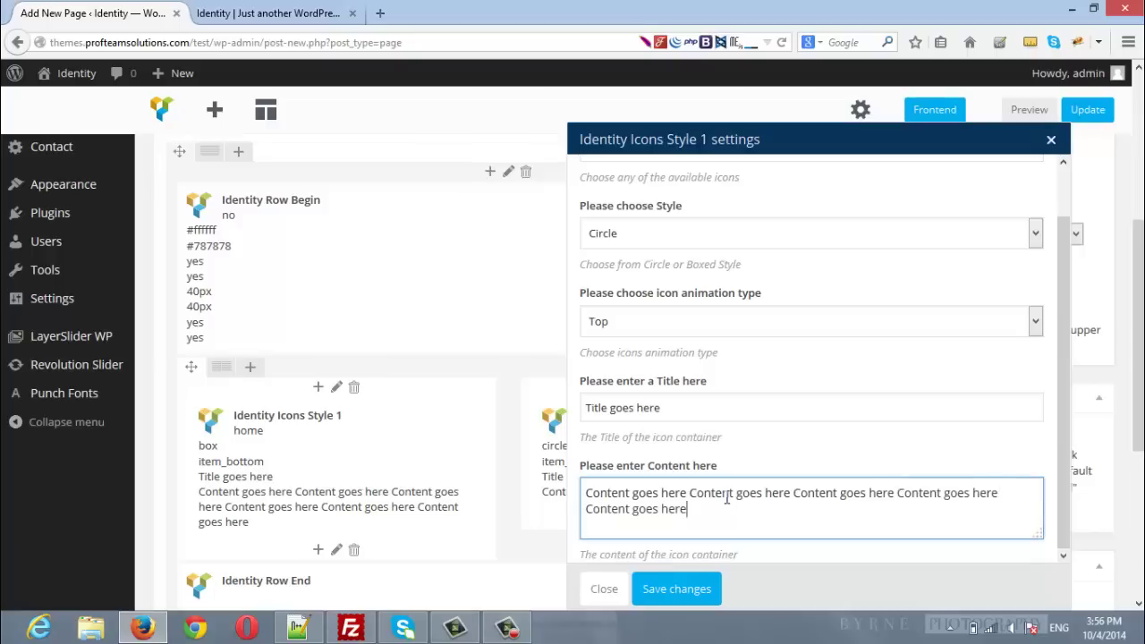
left_click(673, 588)
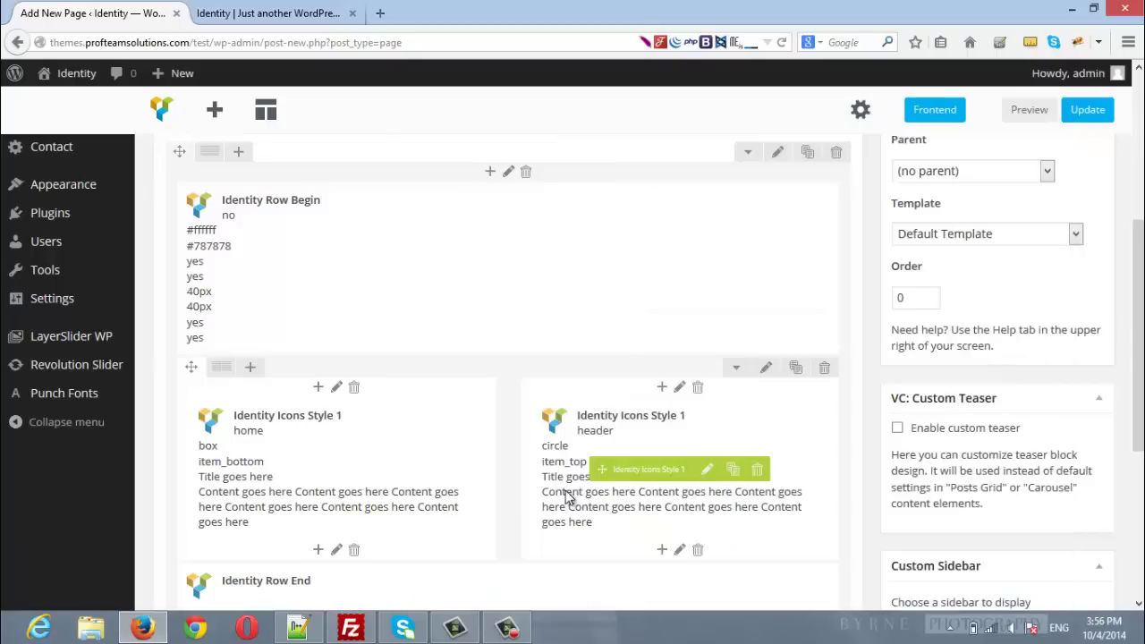
Step: Choose Template - Homepage in Page Attributes for Home New
scroll(1088, 306, "up", 3)
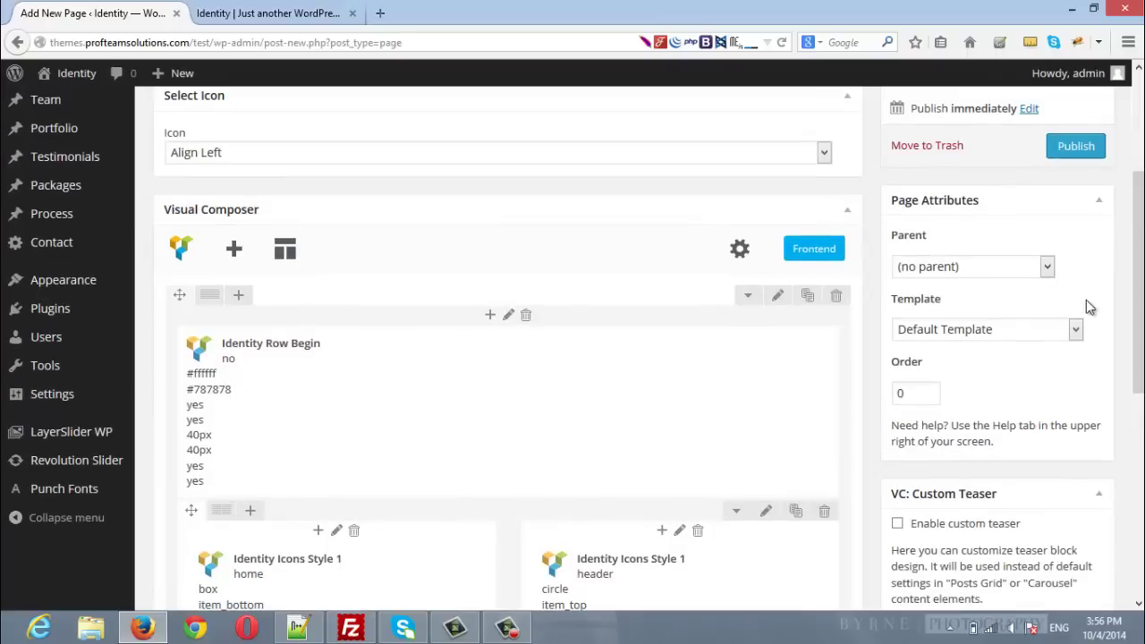
left_click(971, 337)
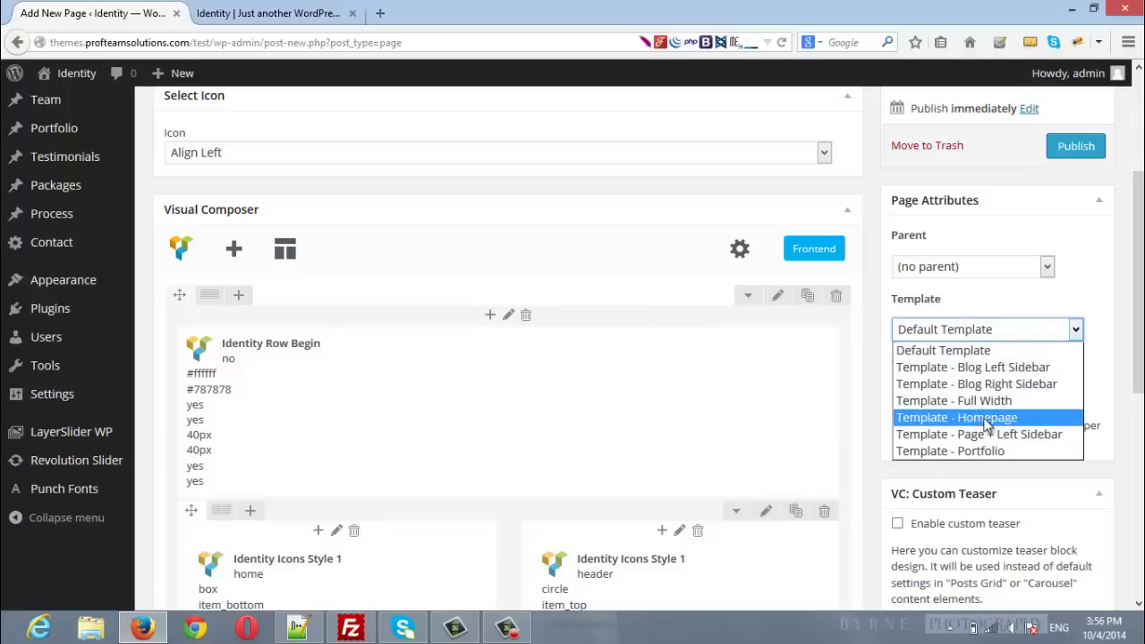
left_click(986, 418)
Step: Publish the Home New page
scroll(1129, 426, "up", 1)
scroll(1100, 411, "up", 3)
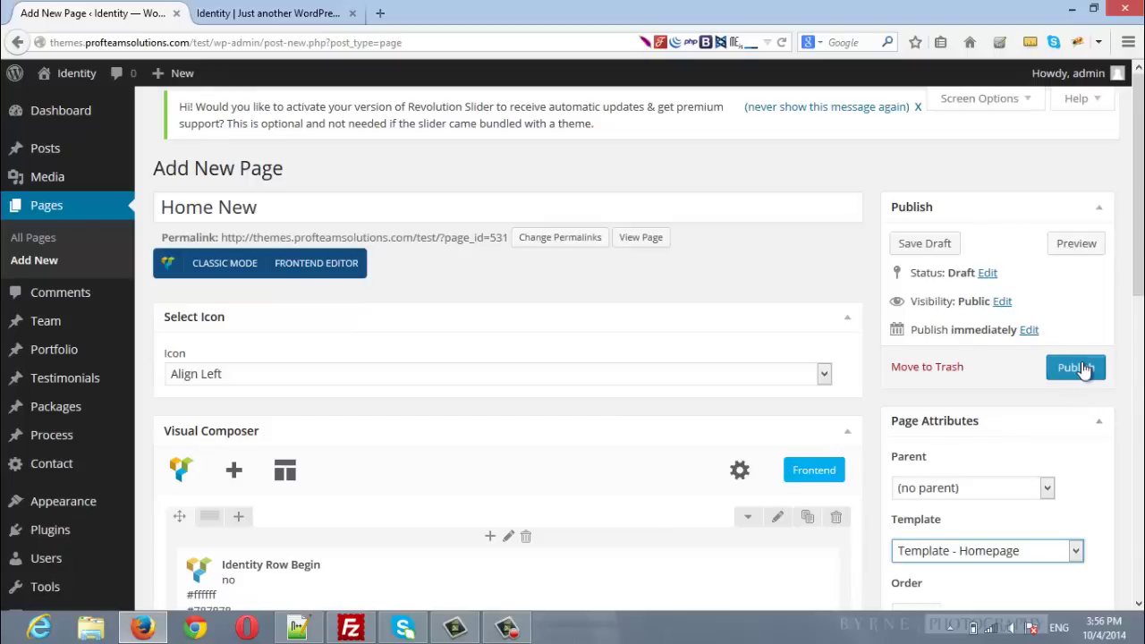
left_click(1079, 367)
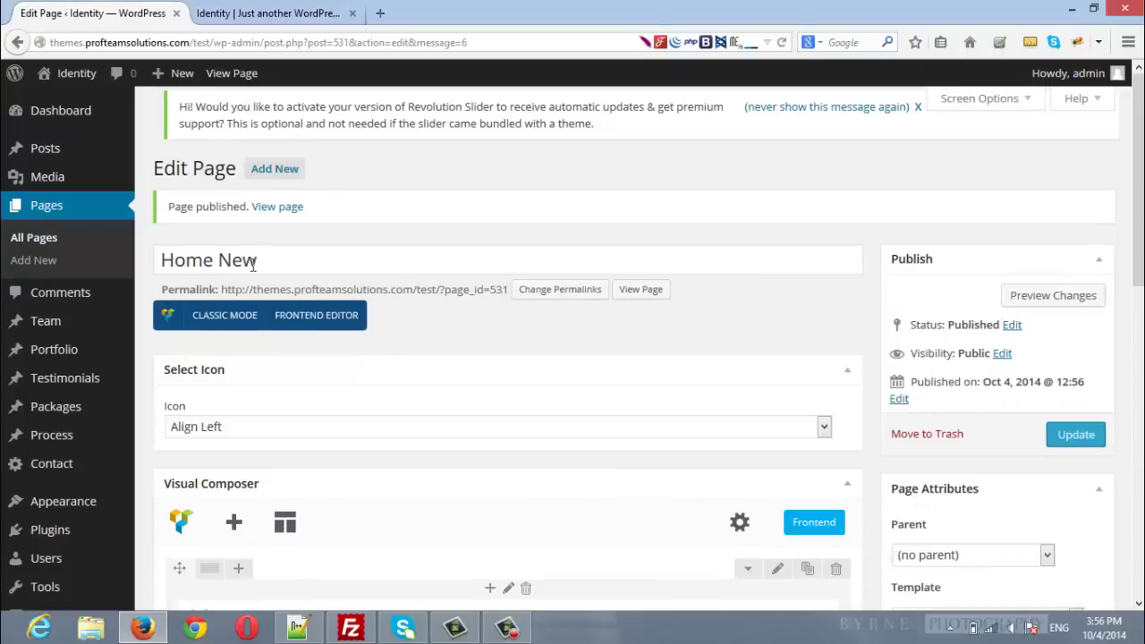
scroll(236, 265, "down", 8)
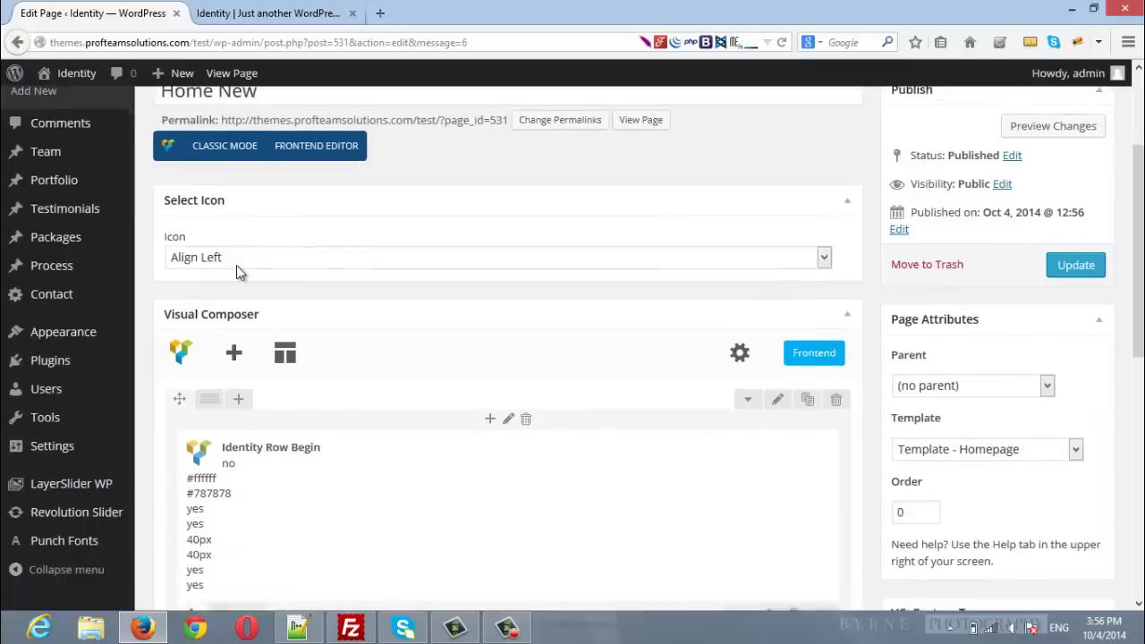
Step: Save Home New as the static front page in Reading Settings, then view the live site from the top
mouse_move(45, 234)
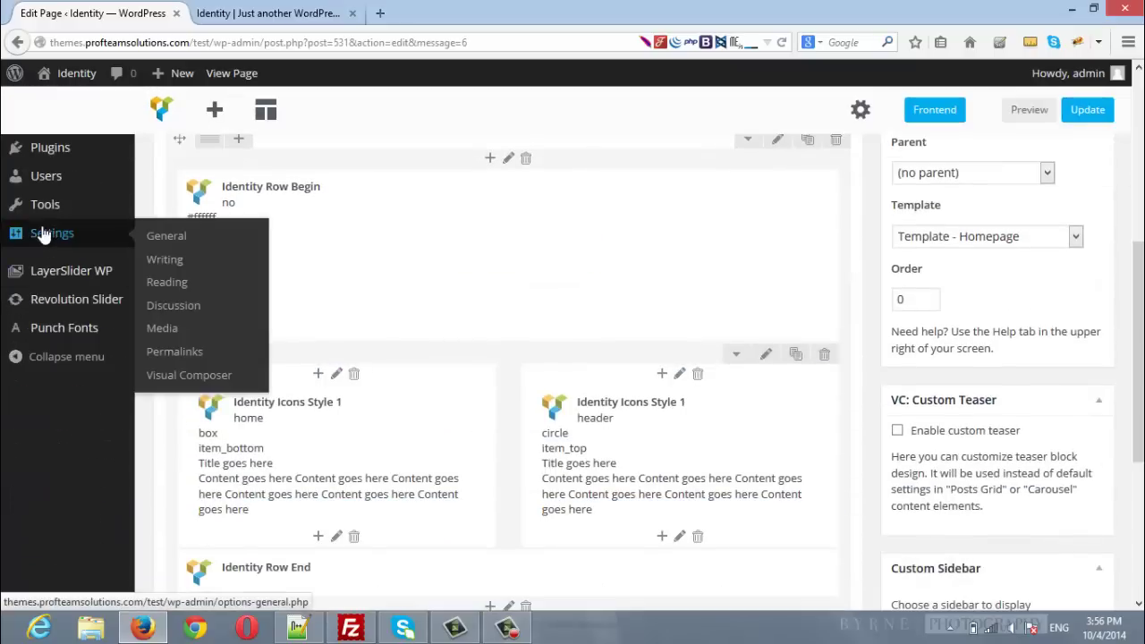
left_click(167, 285)
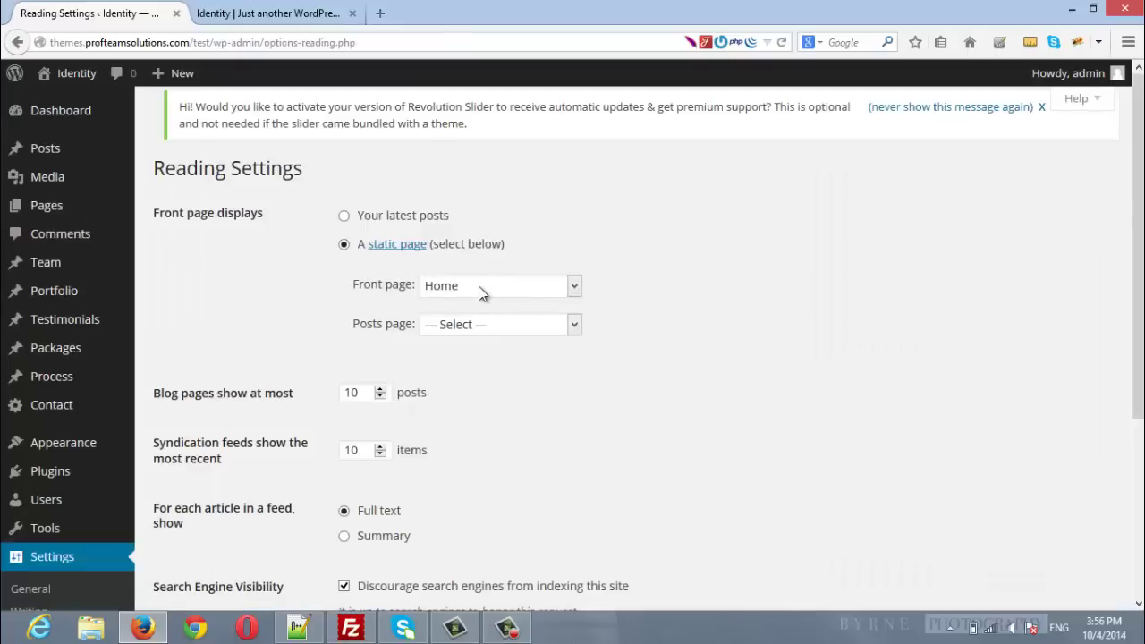
left_click(480, 288)
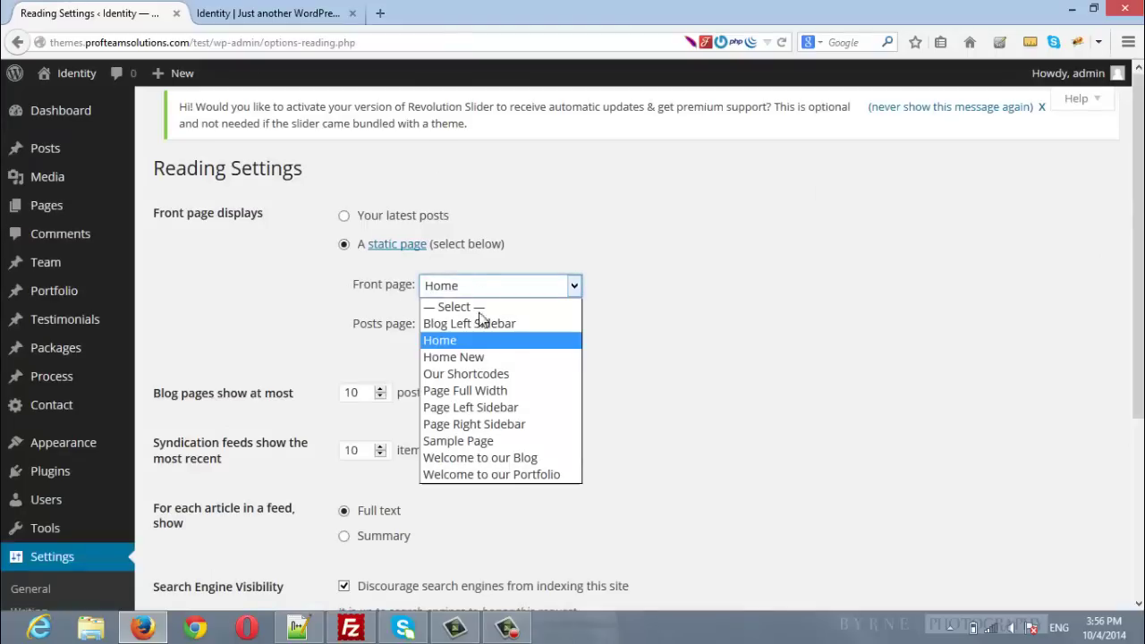
left_click(454, 359)
scroll(656, 407, "down", 5)
left_click(201, 404)
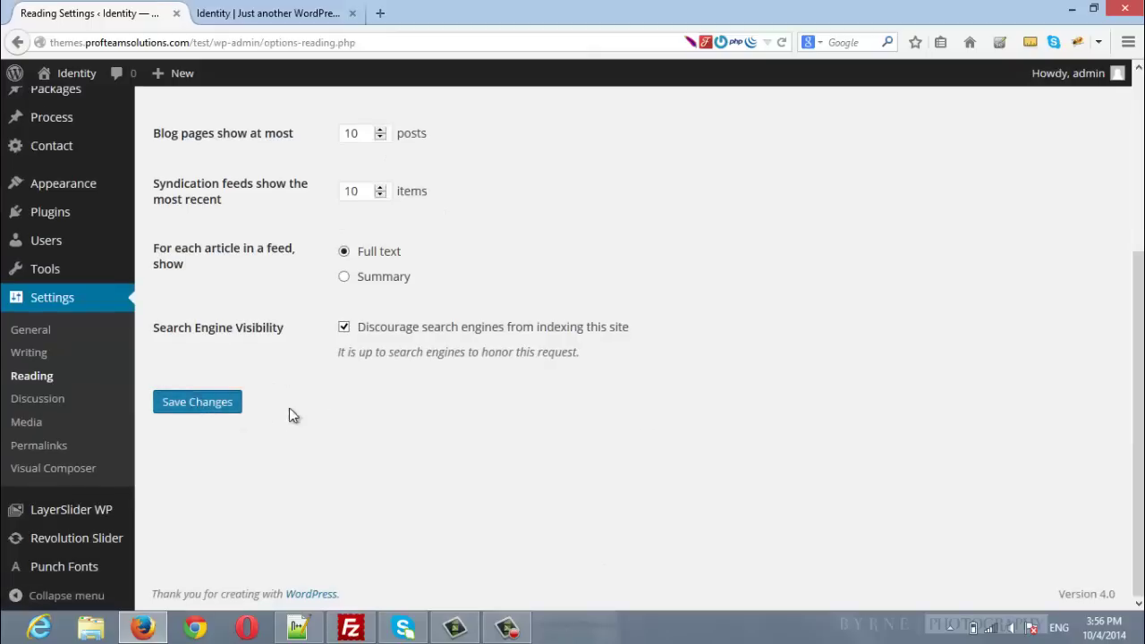
left_click(269, 12)
left_click(1099, 577)
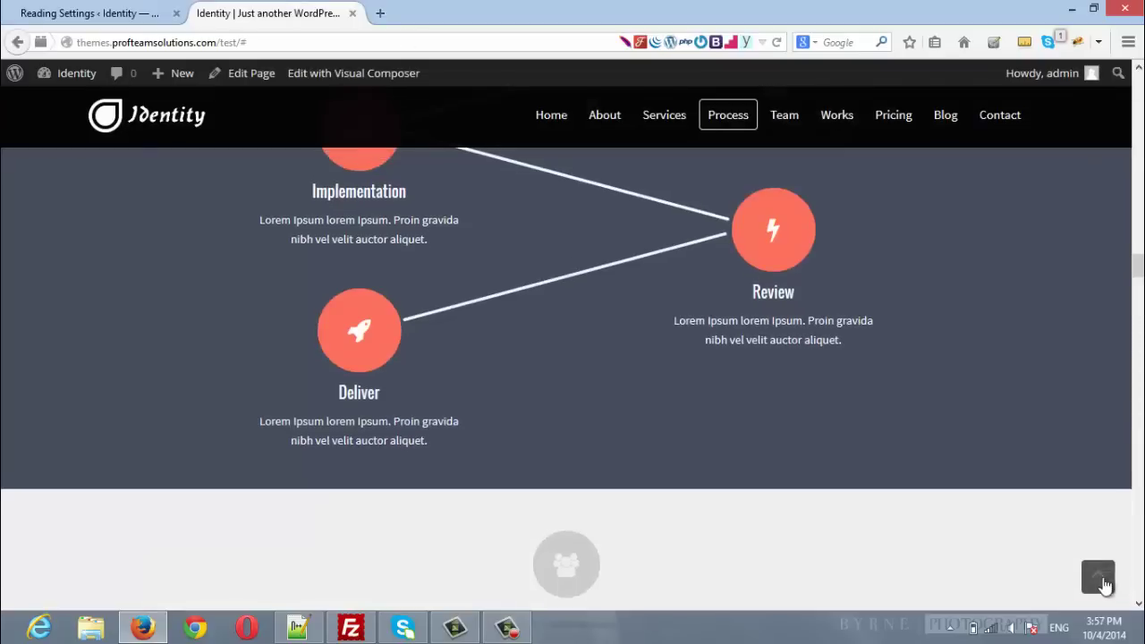